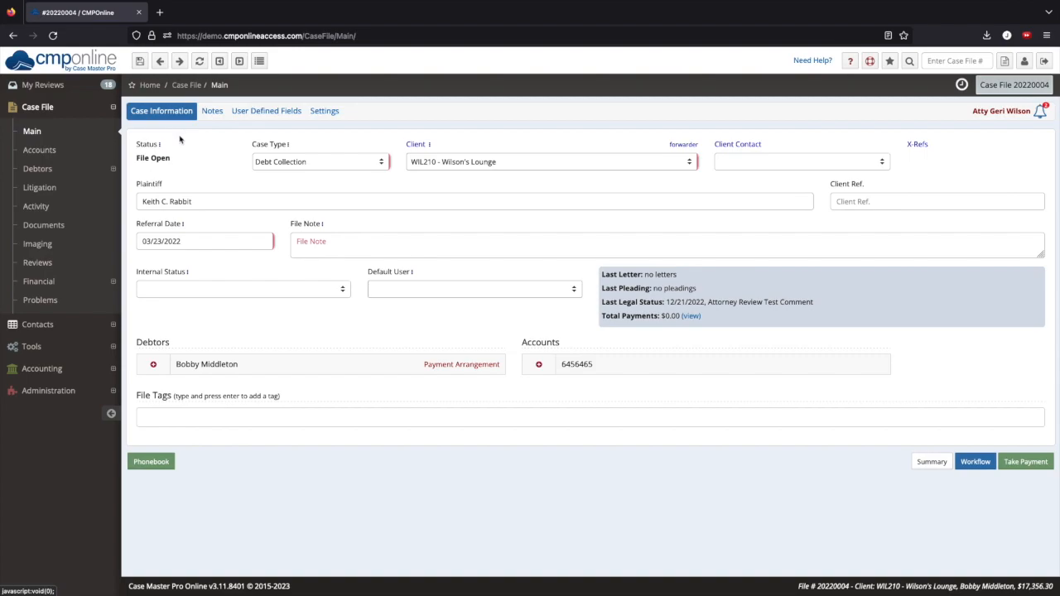
Review the case file's status and the available case types, and view the client's contact summary.
drag(173, 162, 138, 144)
click(218, 163)
click(325, 163)
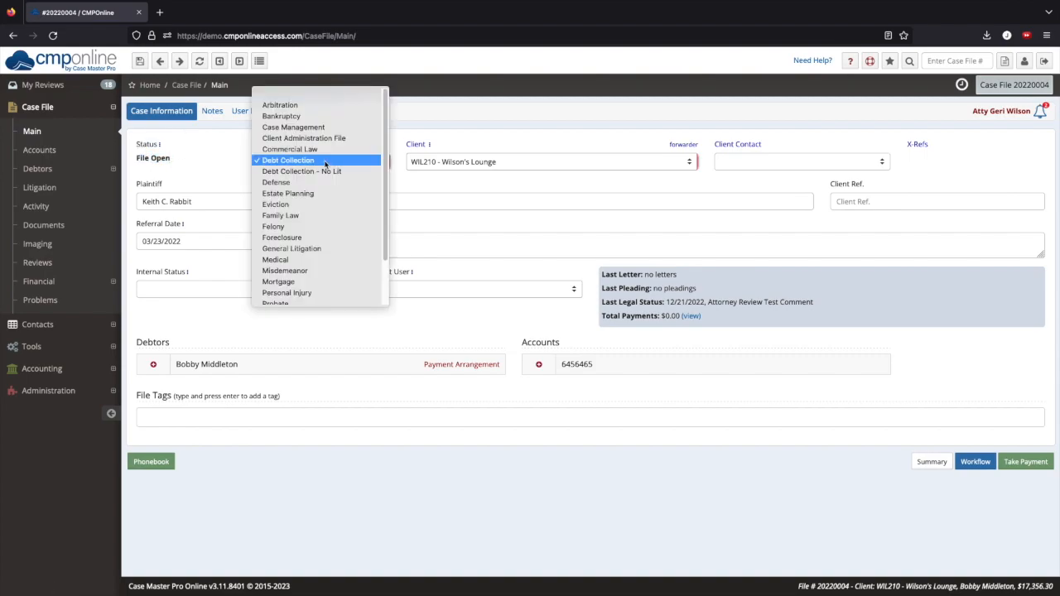
click(325, 163)
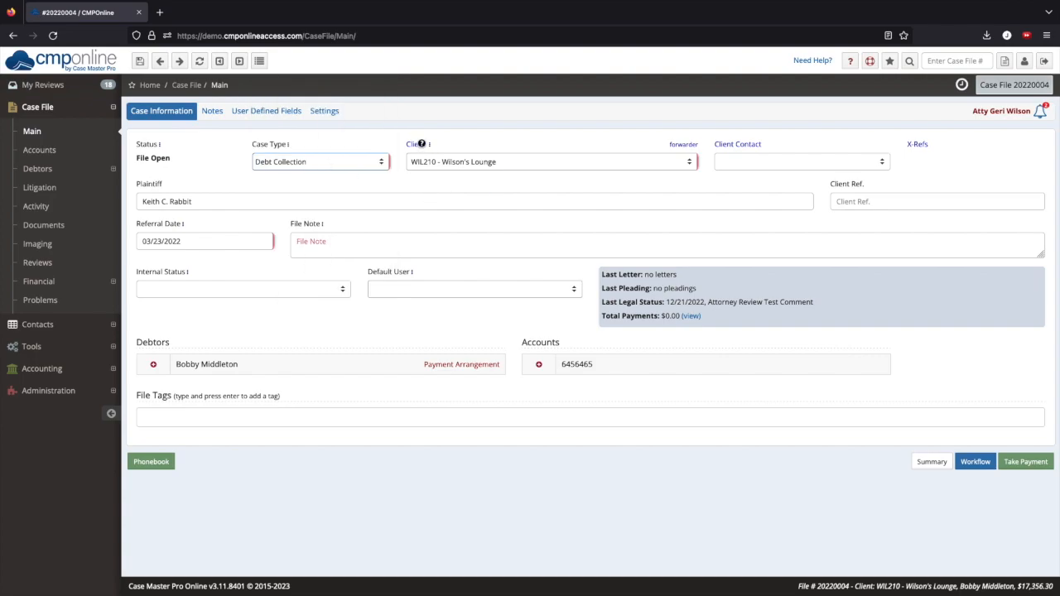
click(421, 145)
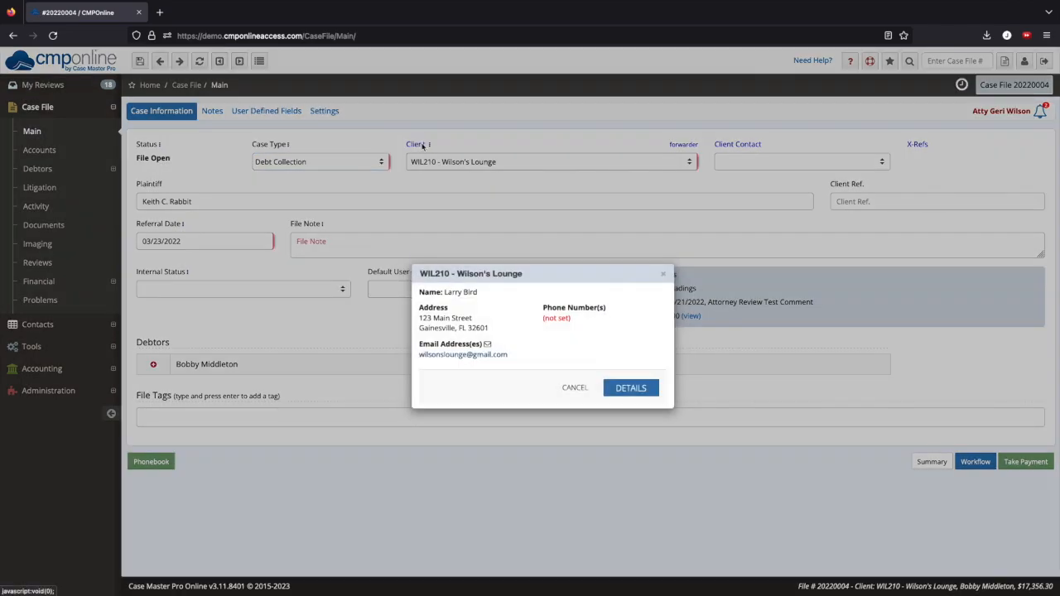
click(586, 391)
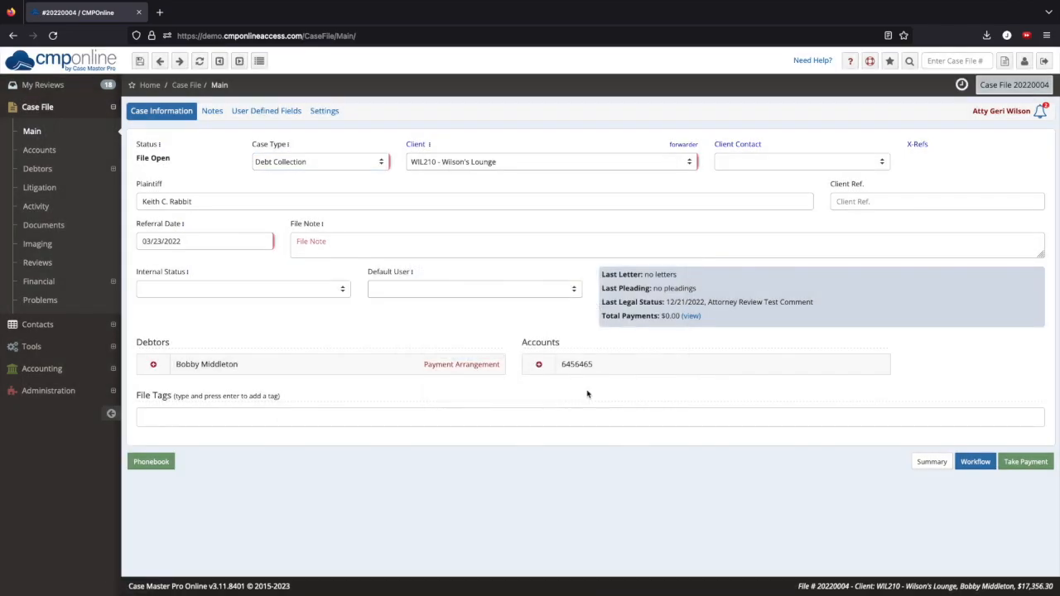
Expand the debtor and account summaries, and check the payment arrangement details and last legal status.
click(153, 365)
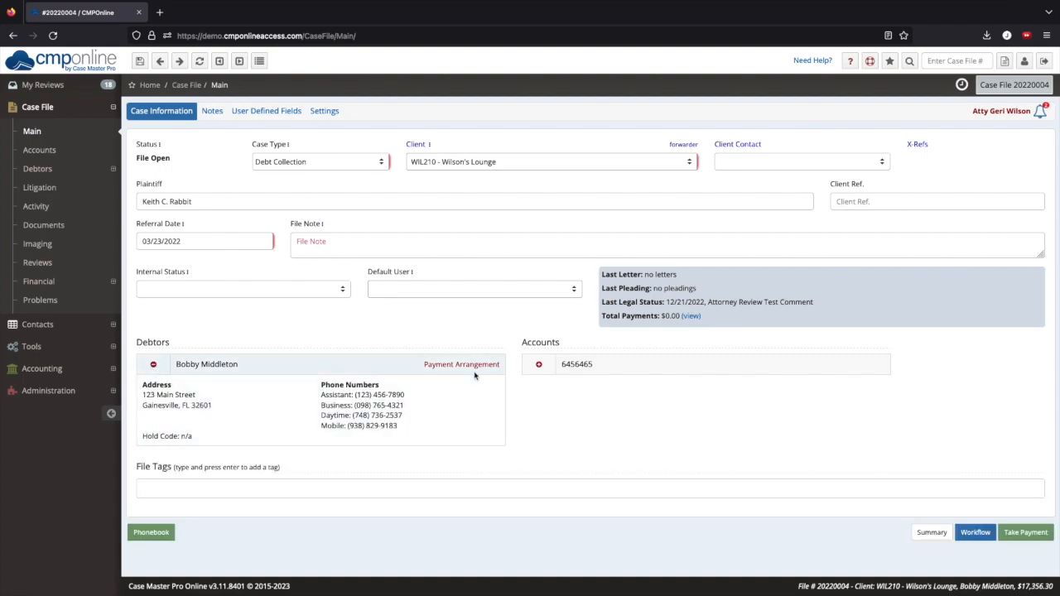
click(539, 364)
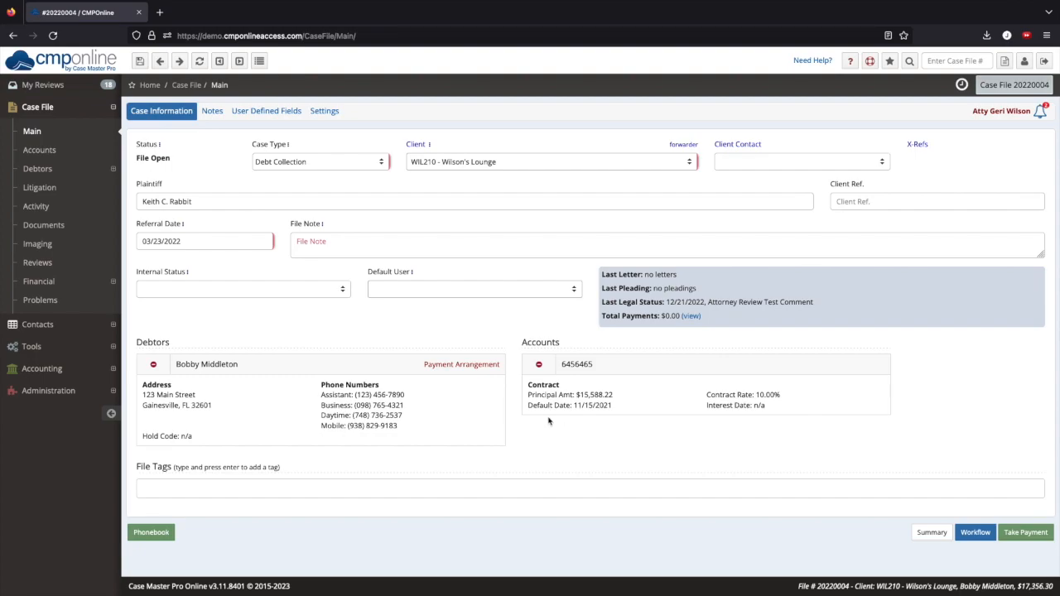
mouse_move(480, 365)
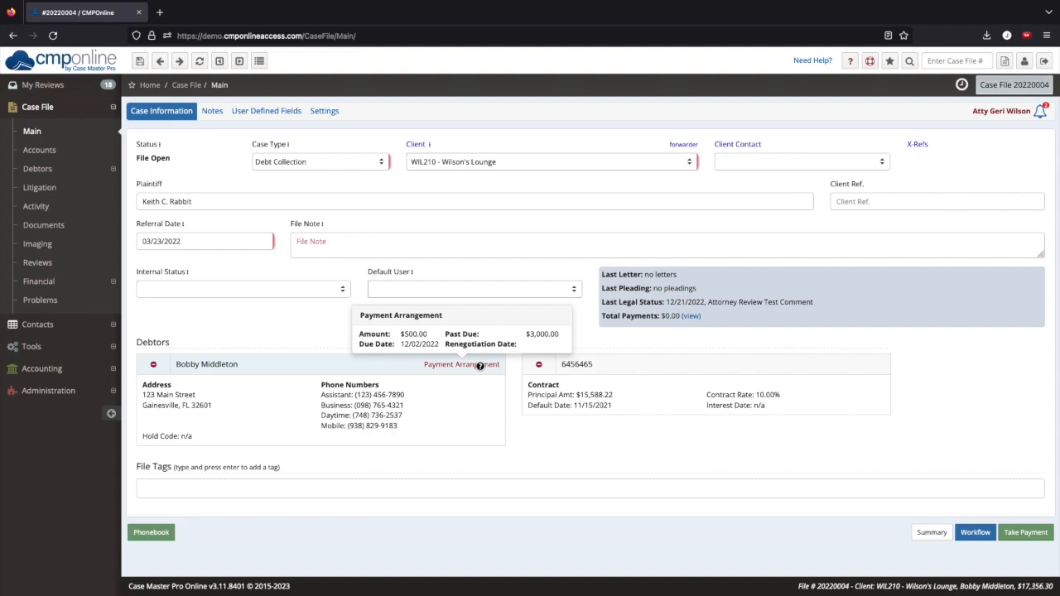
drag(818, 304, 638, 305)
click(832, 309)
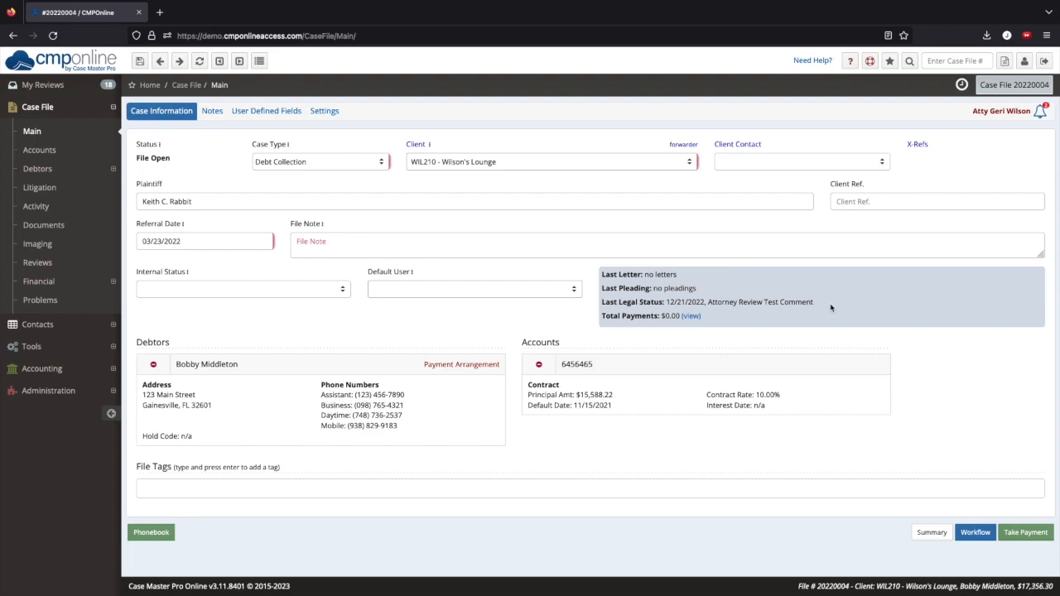
Review the case file's notes, user-defined fields and settings, including the available reasons for closing.
click(209, 111)
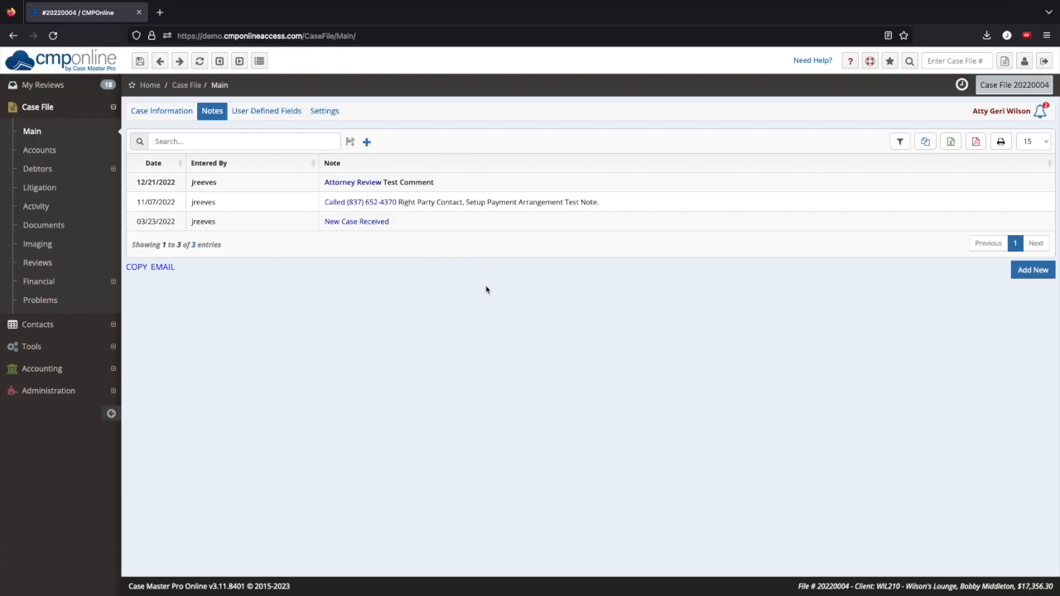
click(266, 113)
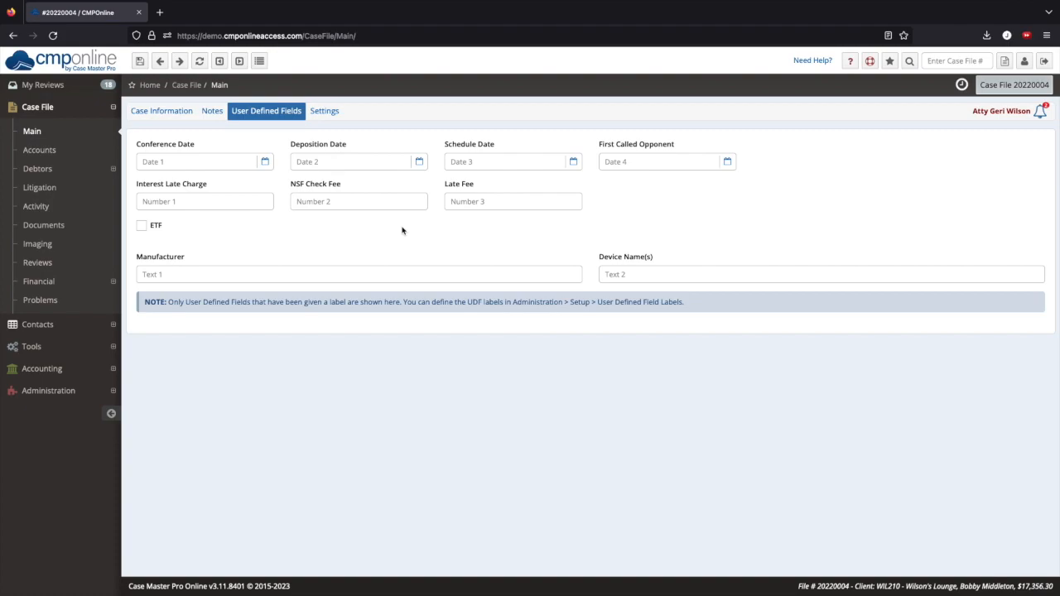
click(324, 118)
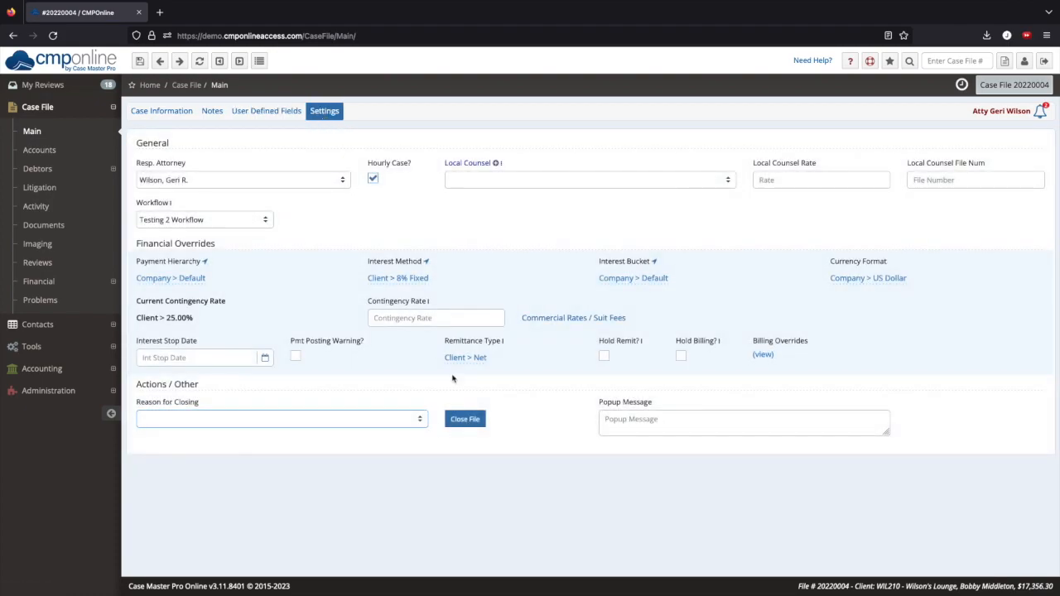
click(412, 417)
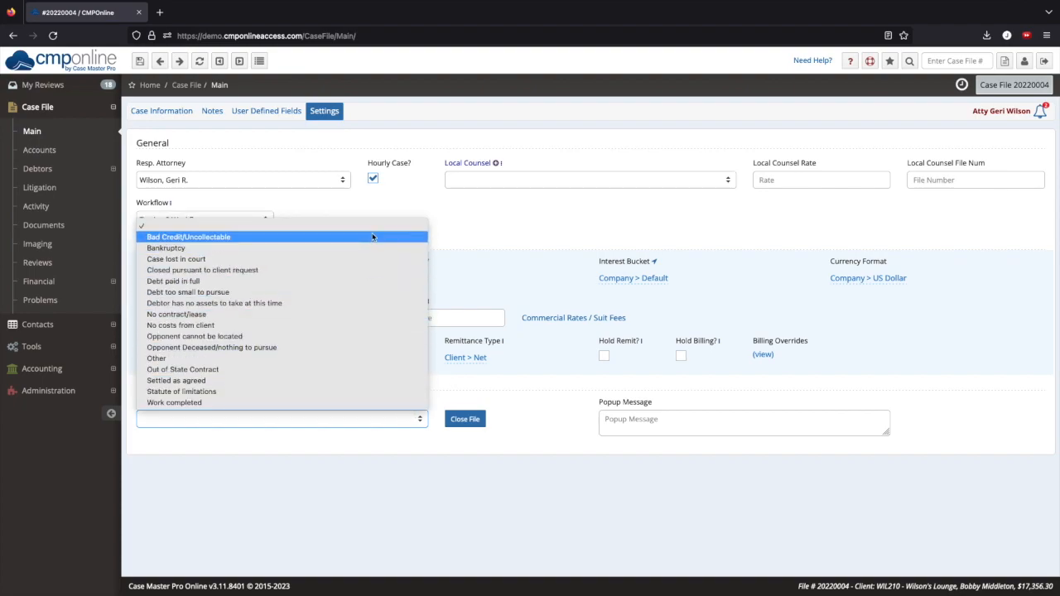
click(552, 427)
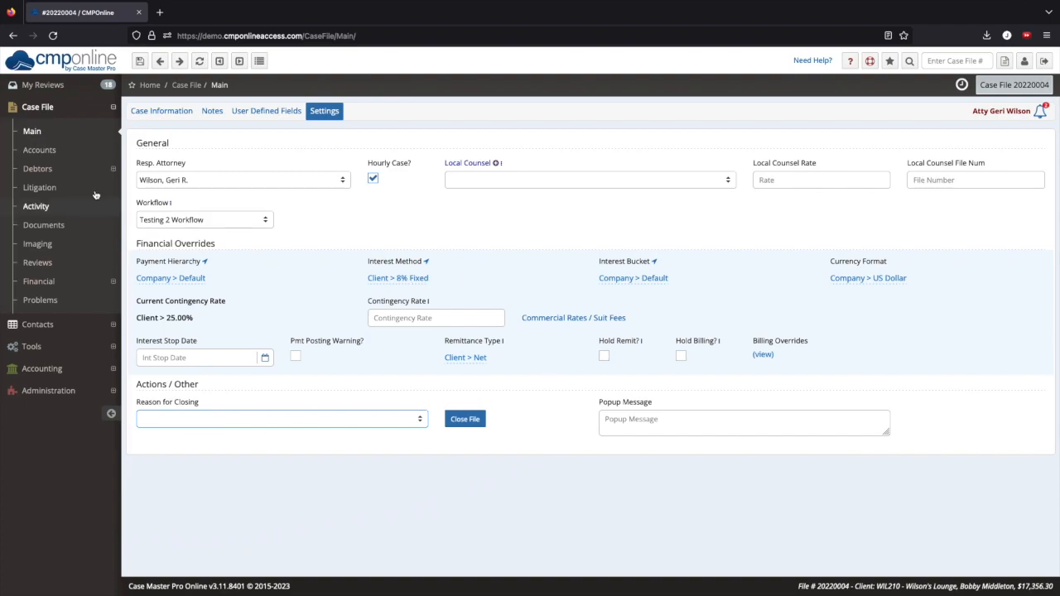
Open the case file's account record and look through the available debt types, keeping Contract.
click(71, 156)
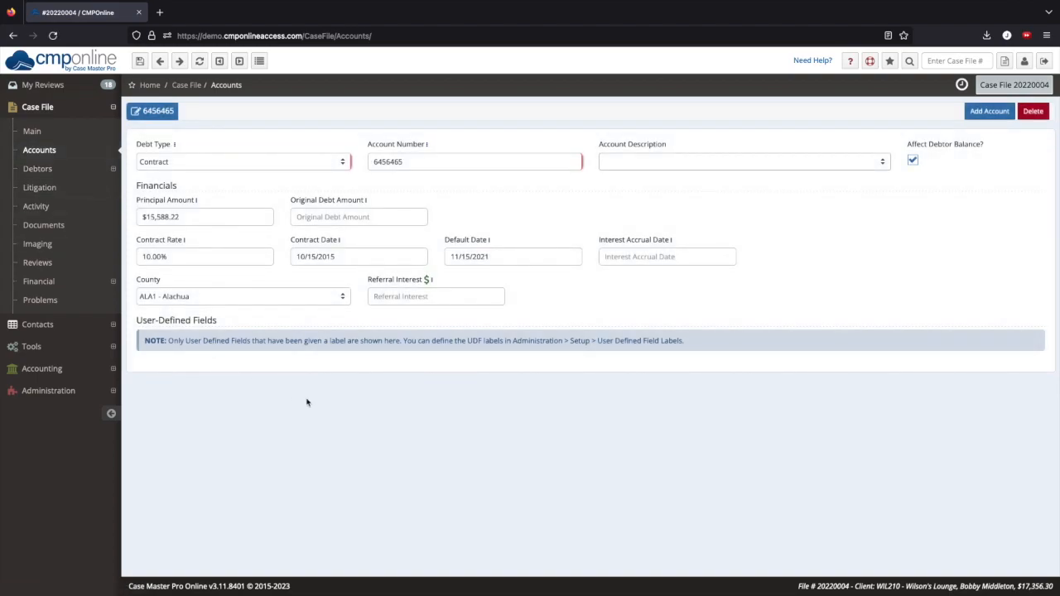
click(247, 163)
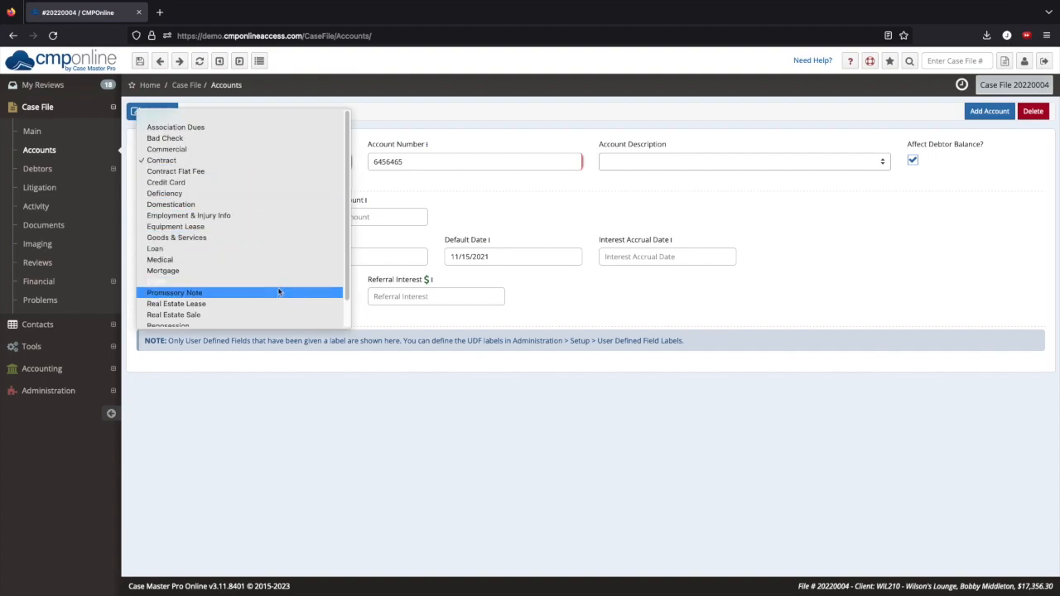
click(232, 161)
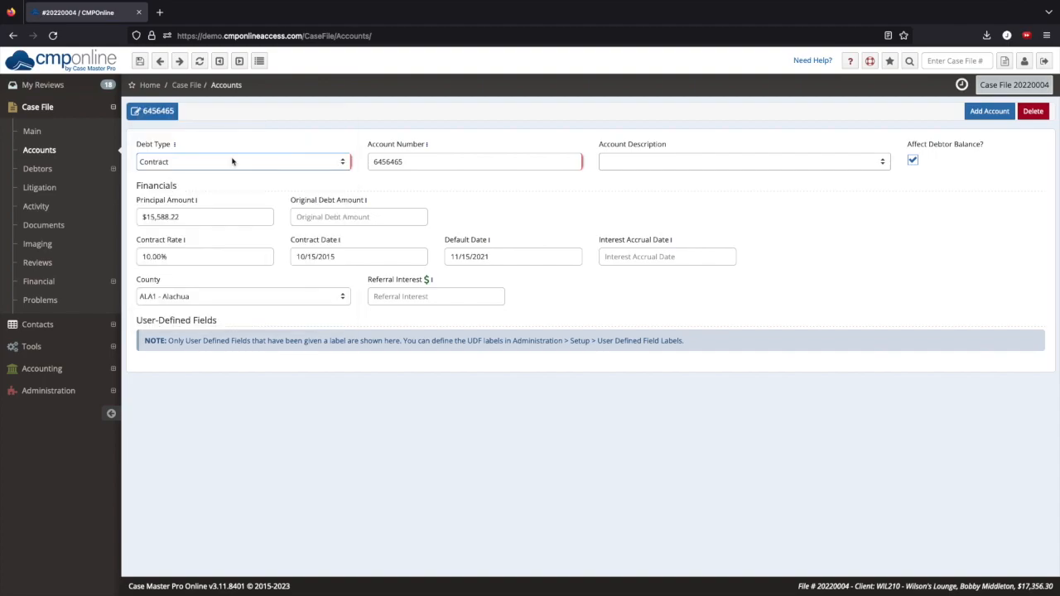
Locate the Account Types lookup in the administration area, and return to the case file's account record.
click(101, 391)
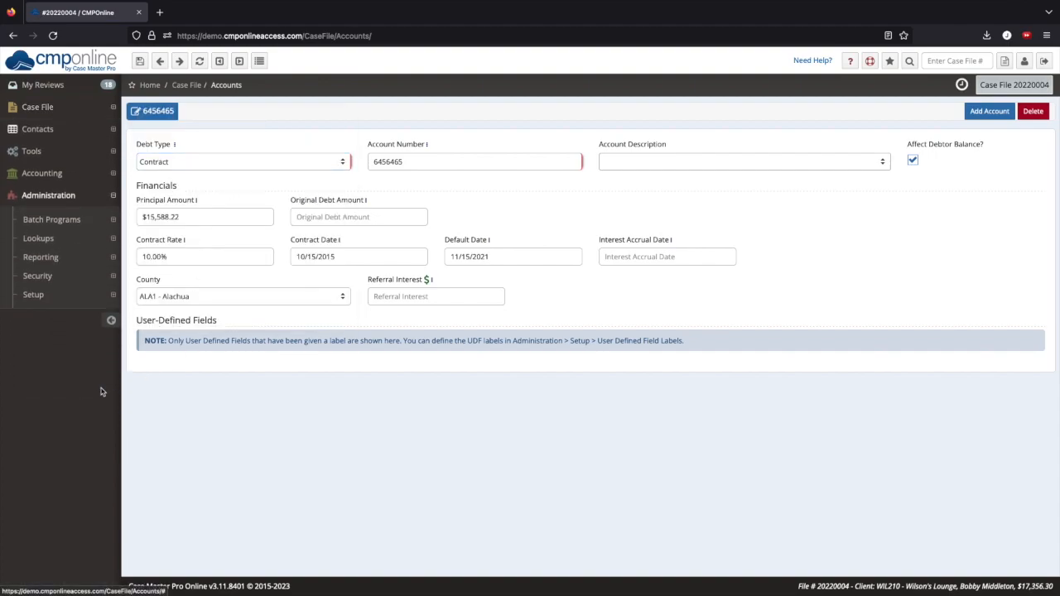
click(84, 243)
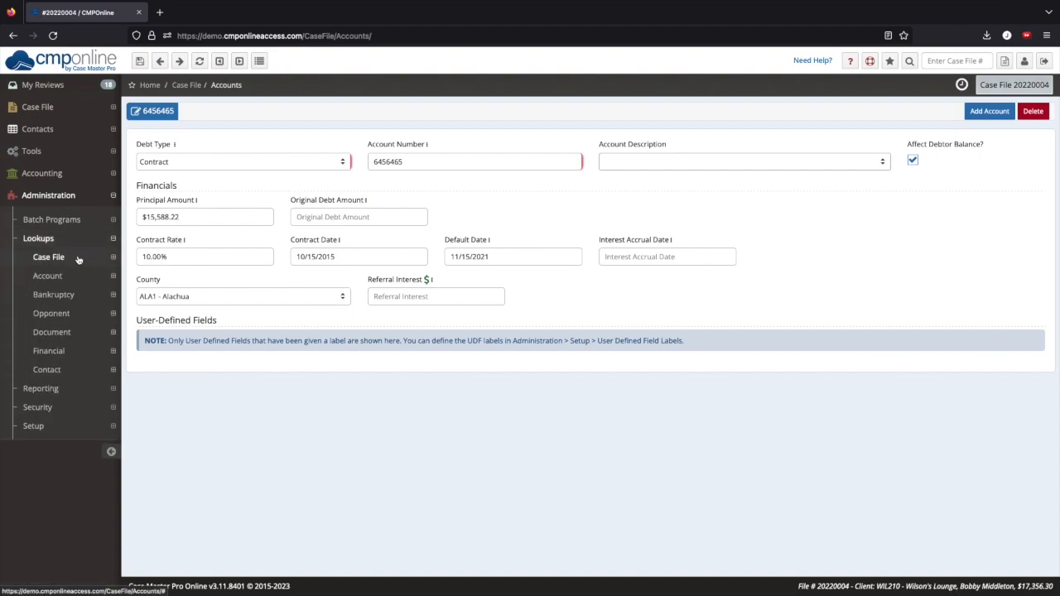
click(49, 276)
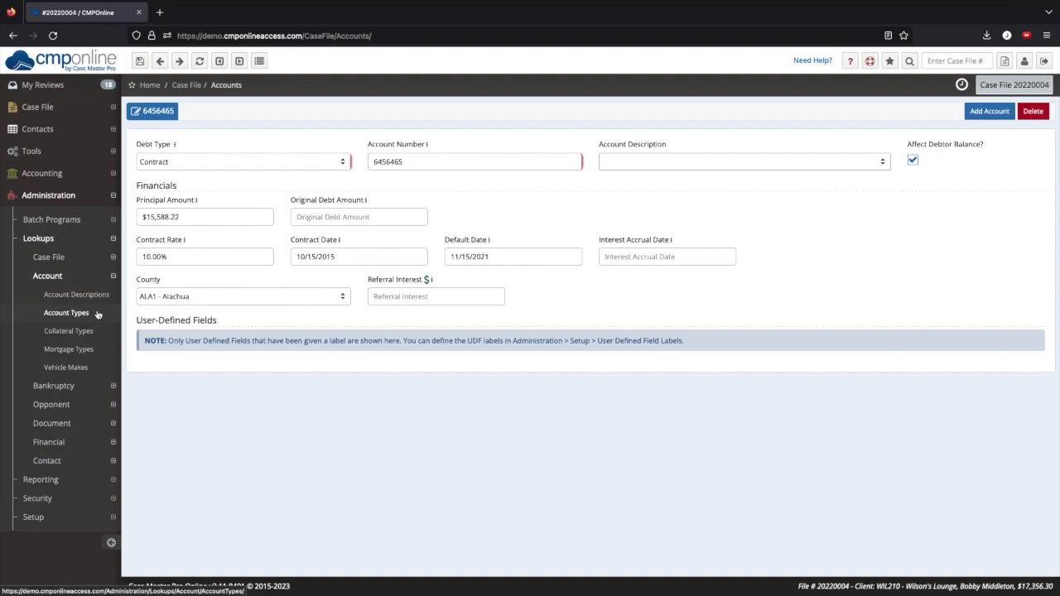
click(83, 107)
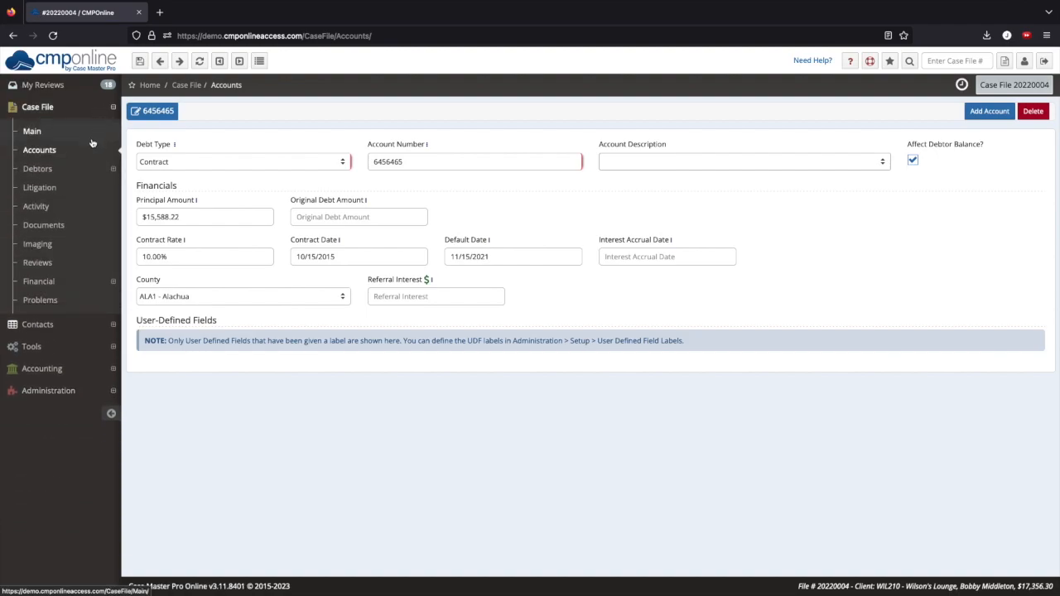
click(89, 156)
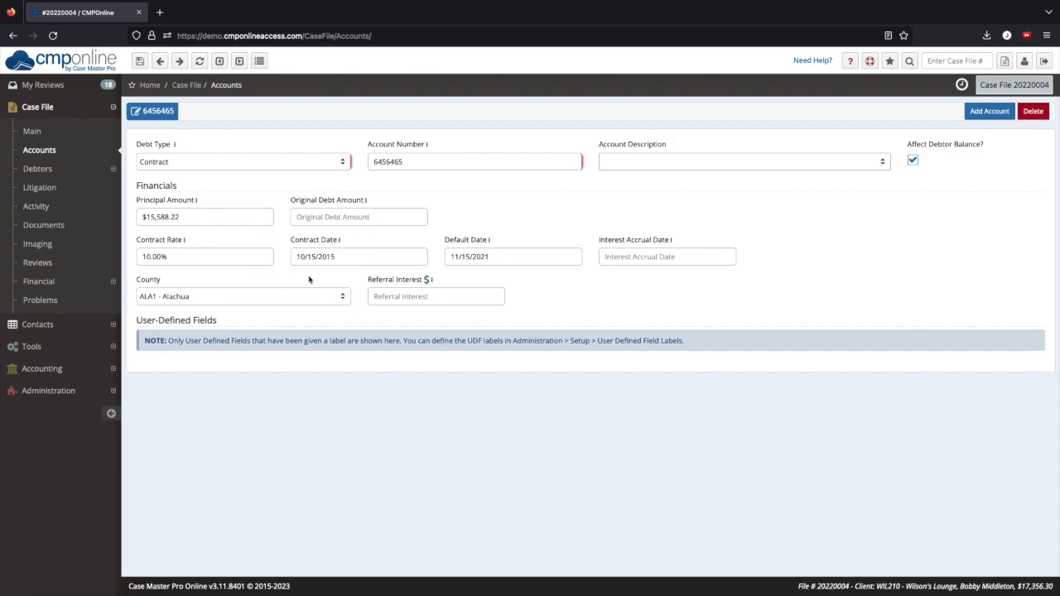
Open the debtor's contact card and view its hold codes without adding any.
click(83, 169)
click(99, 189)
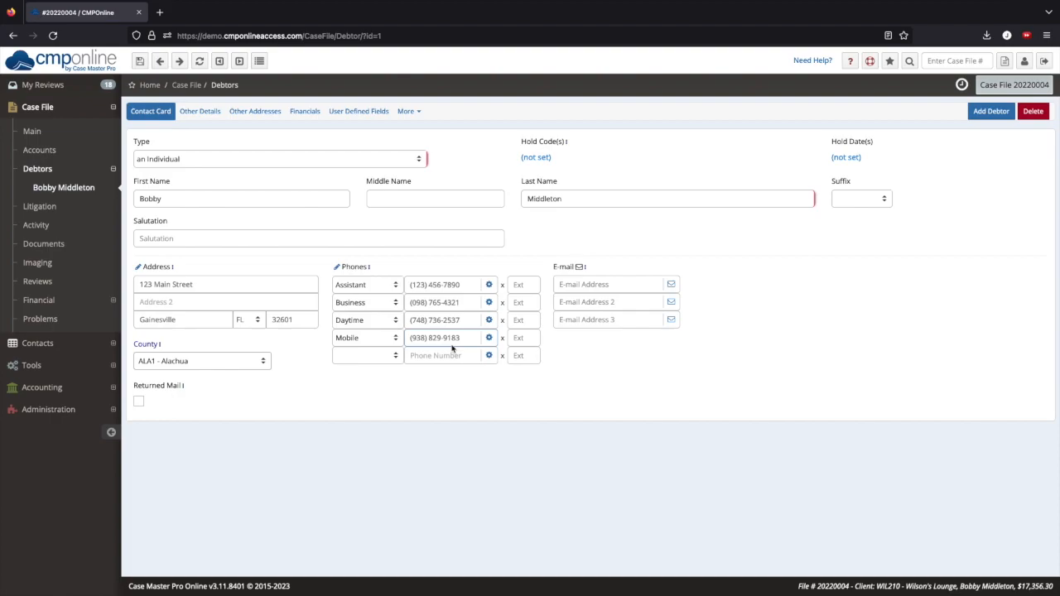
click(537, 158)
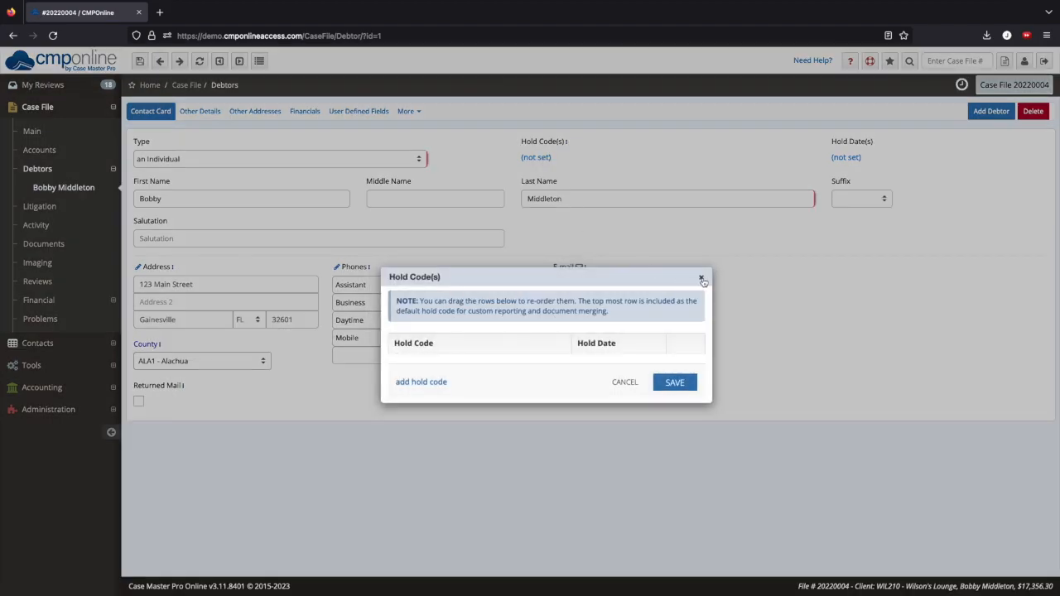
click(701, 279)
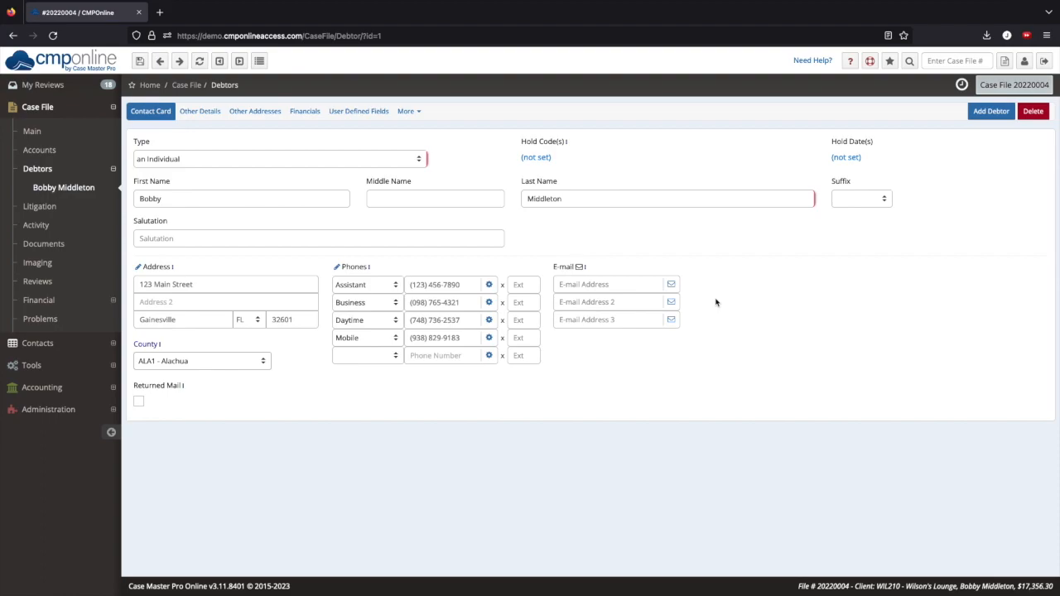
Review the debtor's other details, other addresses, financials and user-defined fields, and check which additional debtor sections are available.
click(201, 112)
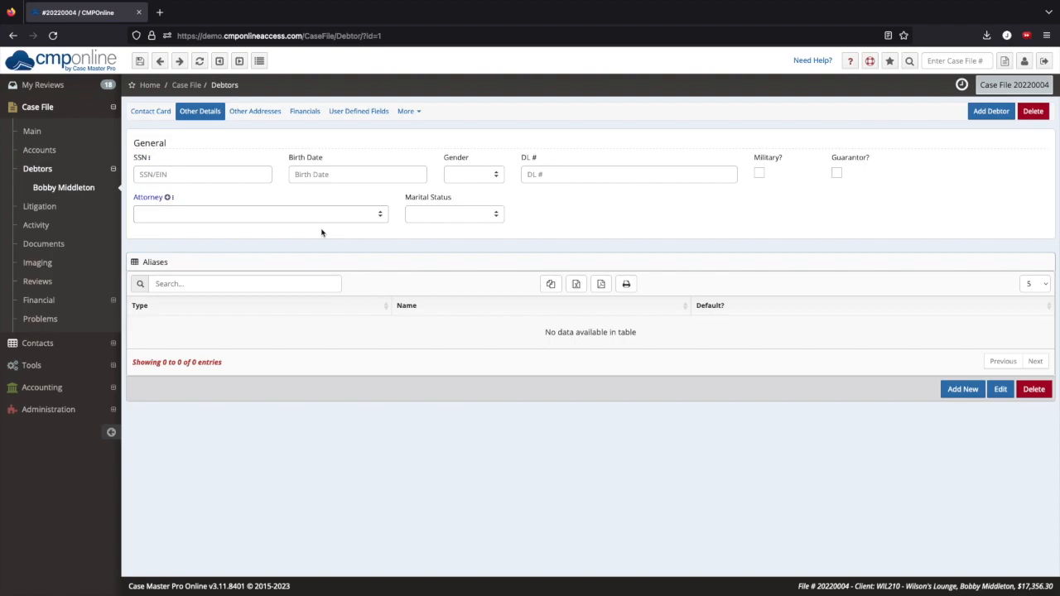
click(265, 115)
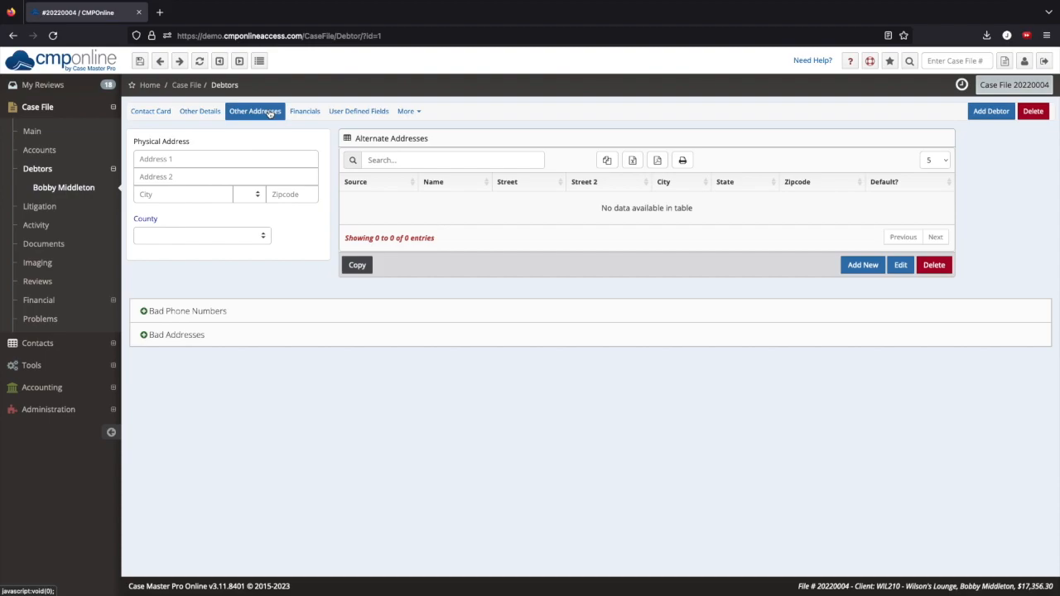
click(303, 116)
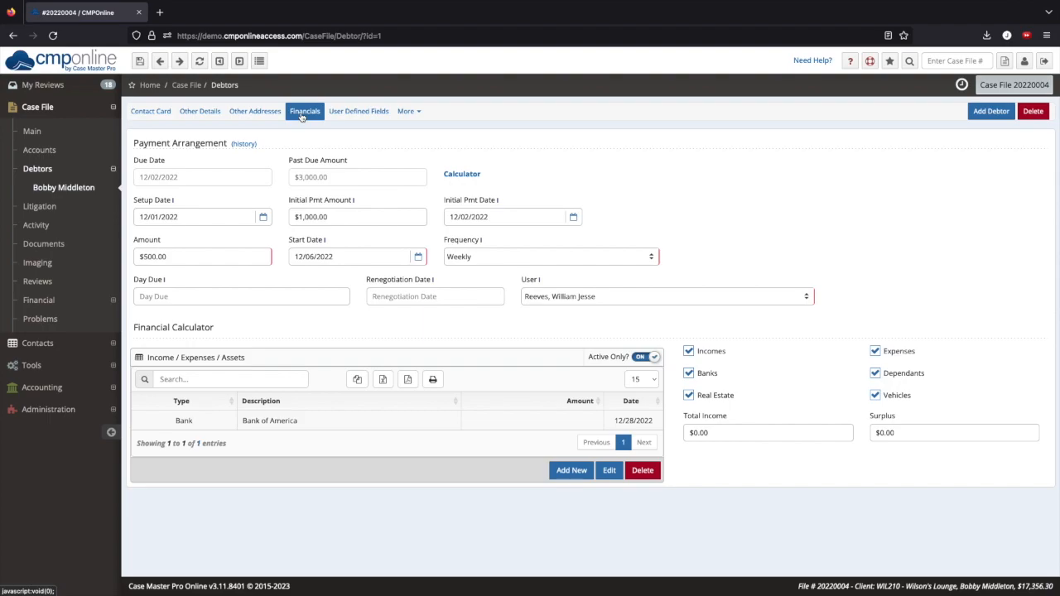
click(361, 116)
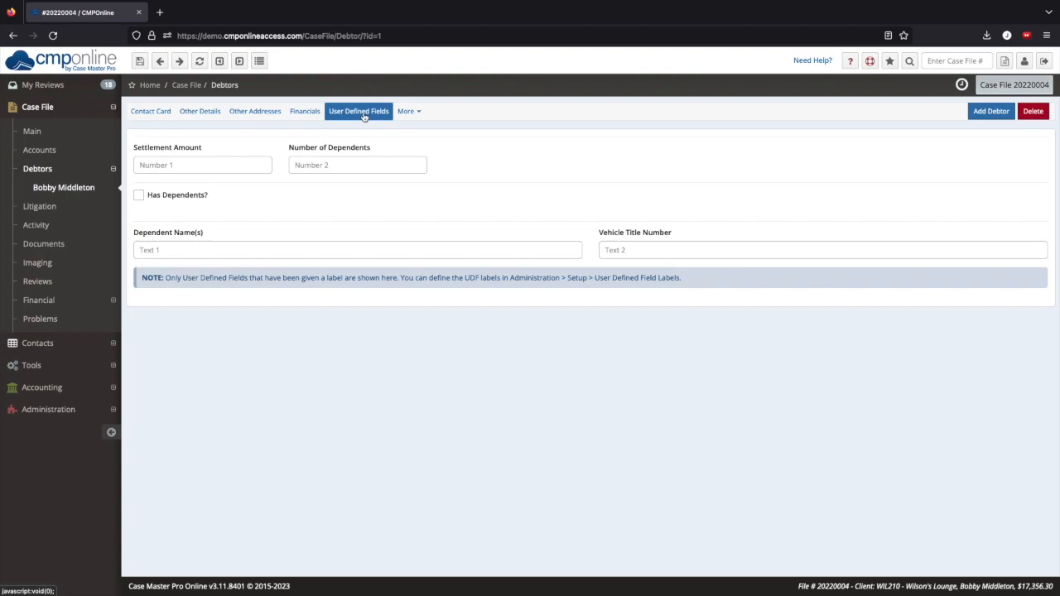
click(417, 113)
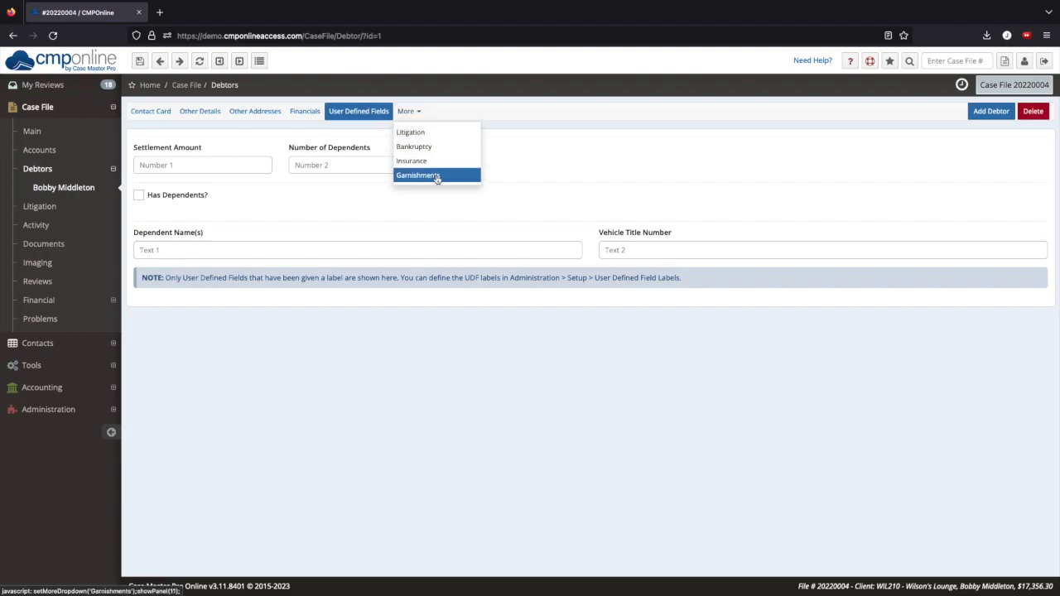
click(411, 112)
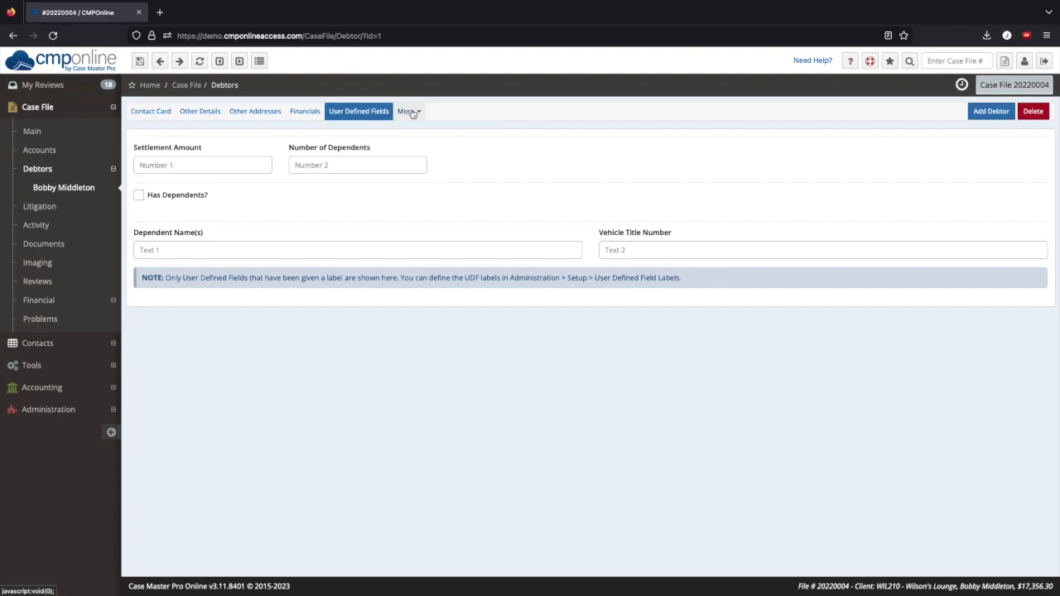
Review the case file's litigation main information, recording counties and Motion To Tax history.
click(81, 208)
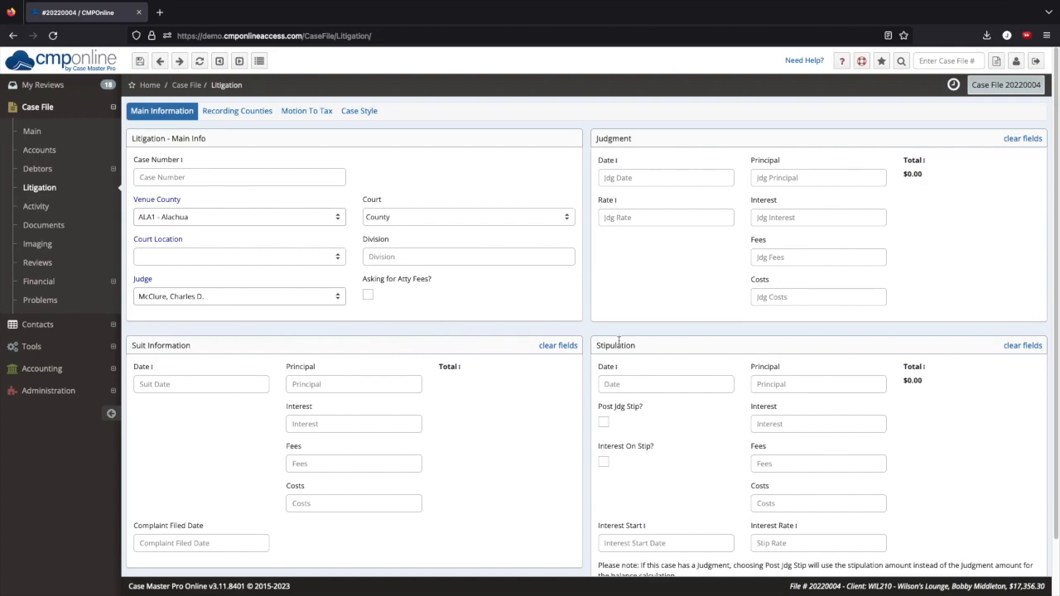
click(264, 119)
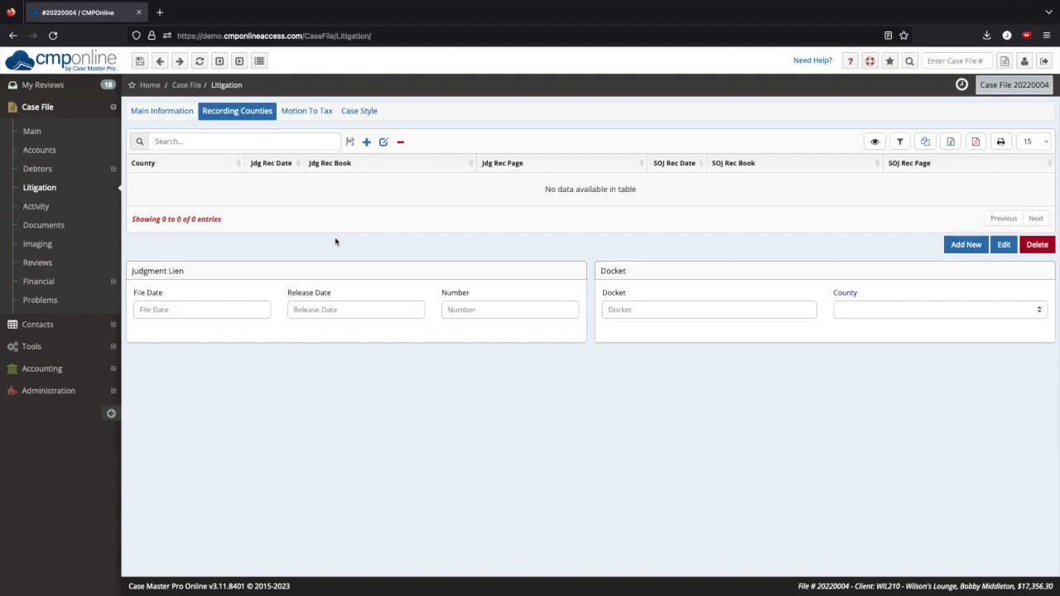
click(314, 112)
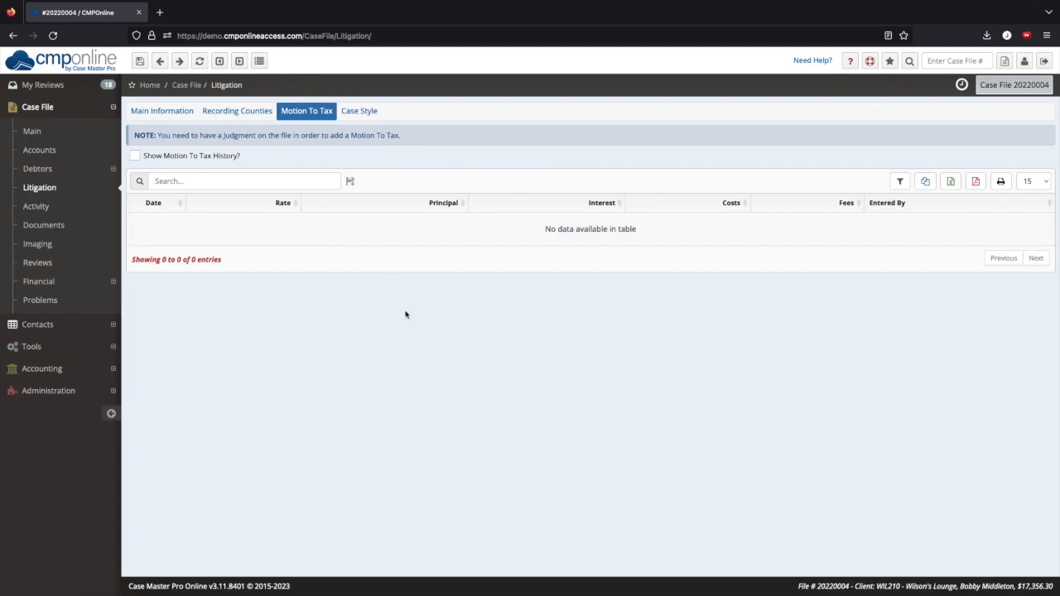
Generate the main and alternate case styles for the litigation record.
click(365, 113)
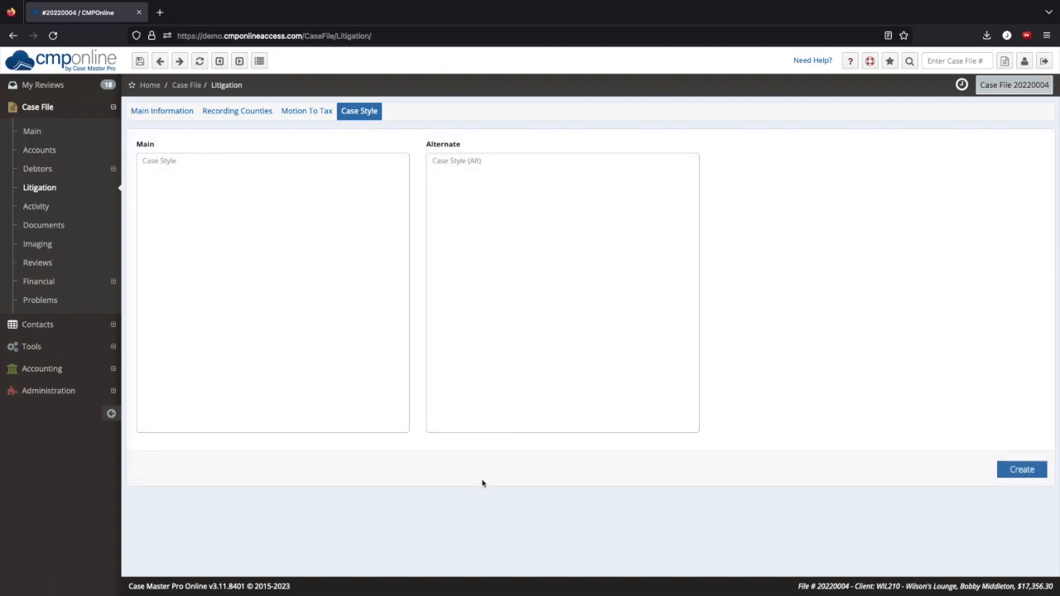
click(1005, 470)
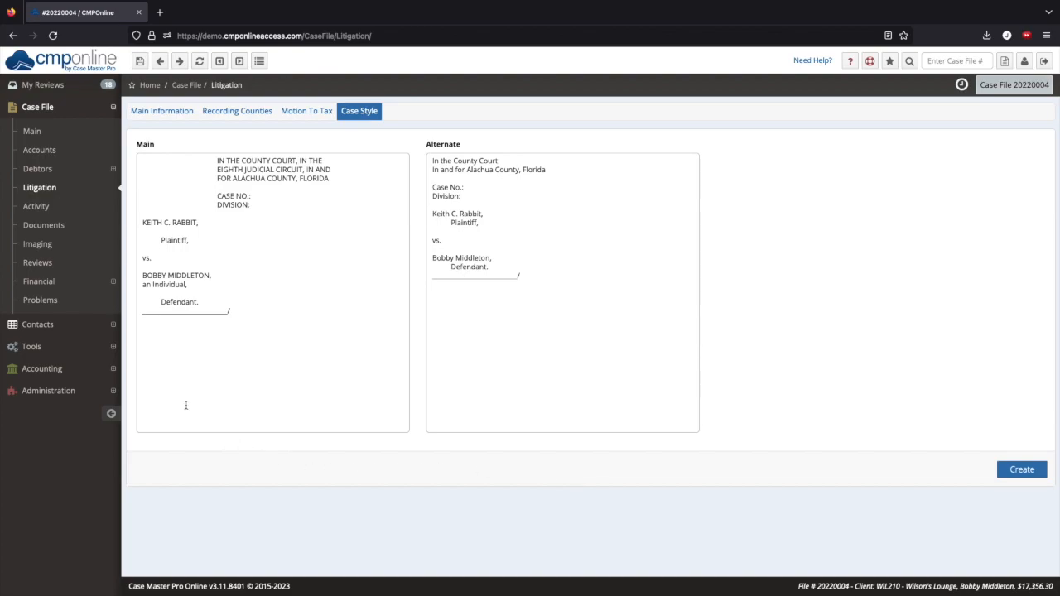
Open the case file's activity log and toggle its Notes and Audits filters, restoring the original filter selection.
click(65, 210)
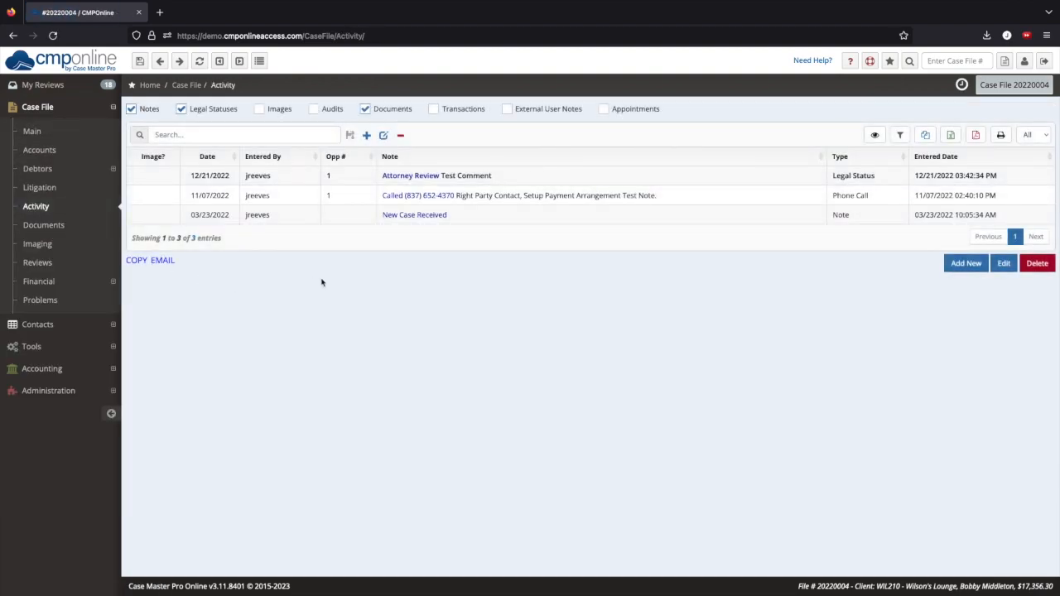
click(132, 111)
click(132, 111)
click(314, 110)
click(314, 111)
View the Attorney Review and New Case Received activity entries and the blank new-activity form without saving anything.
double_click(507, 179)
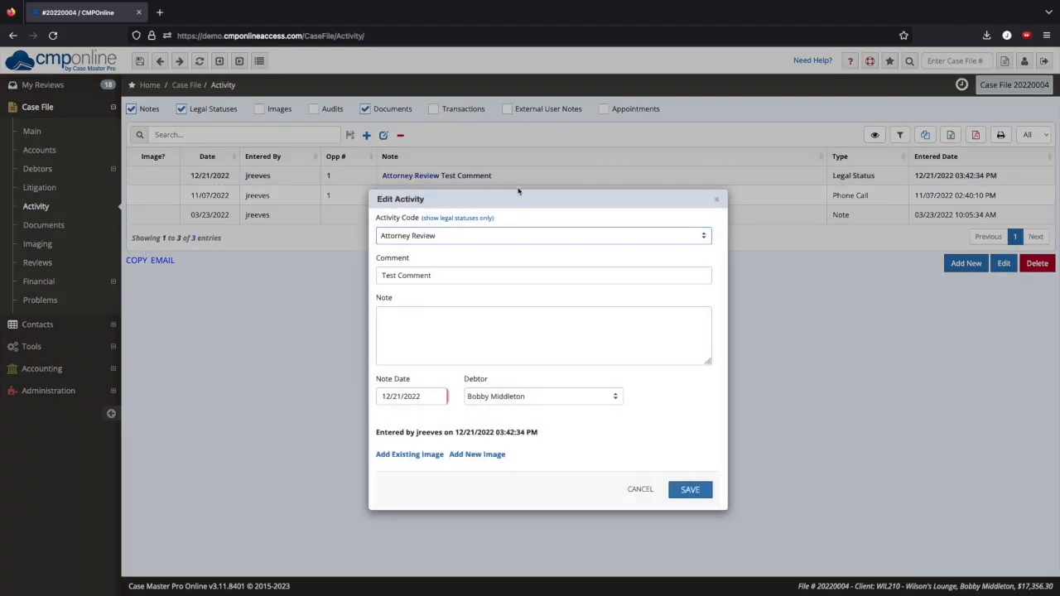
click(717, 201)
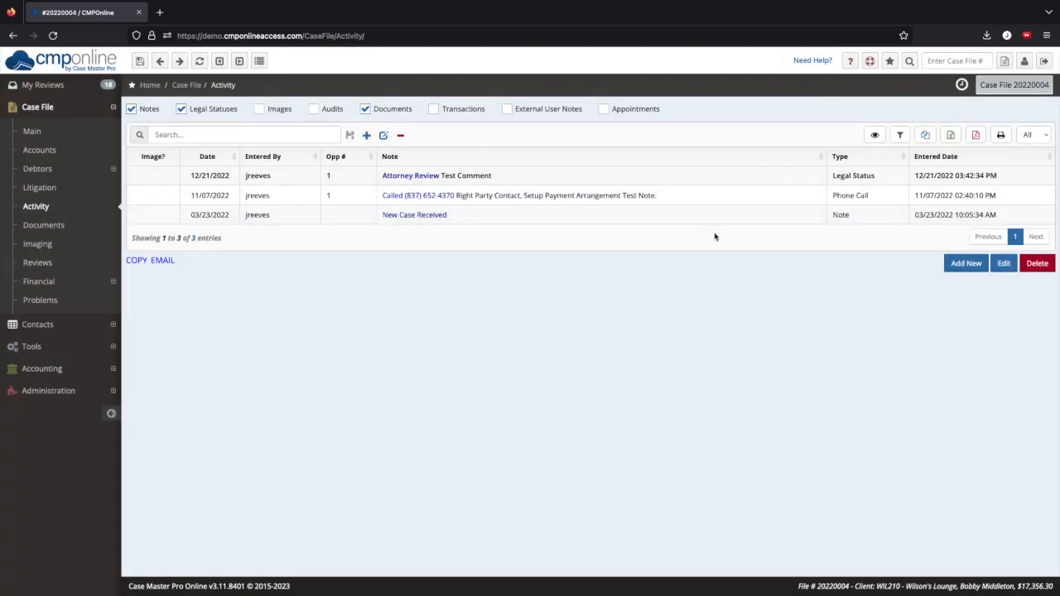
click(721, 213)
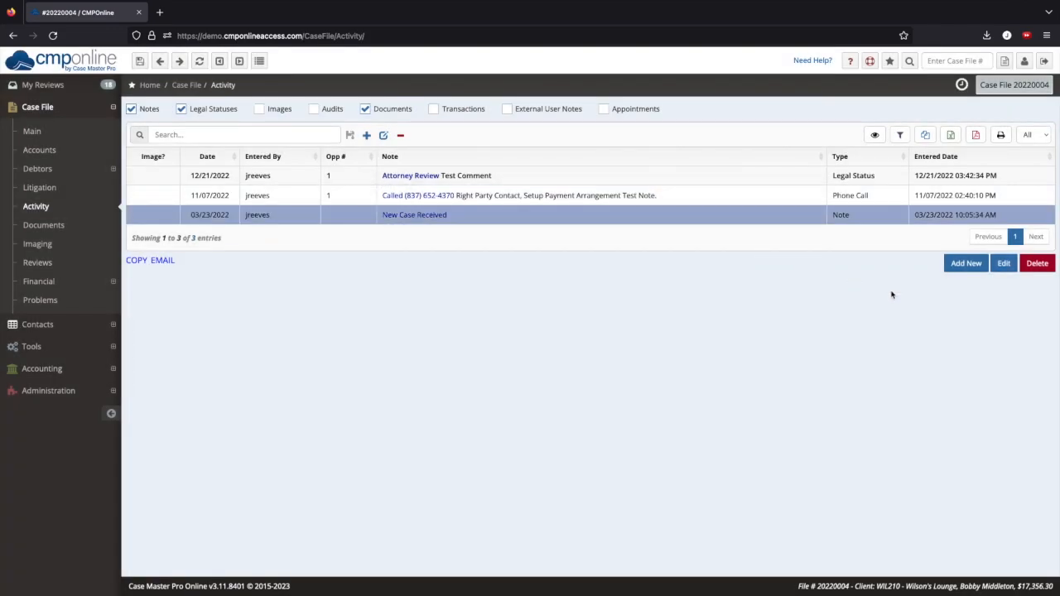
click(999, 263)
click(718, 190)
click(955, 271)
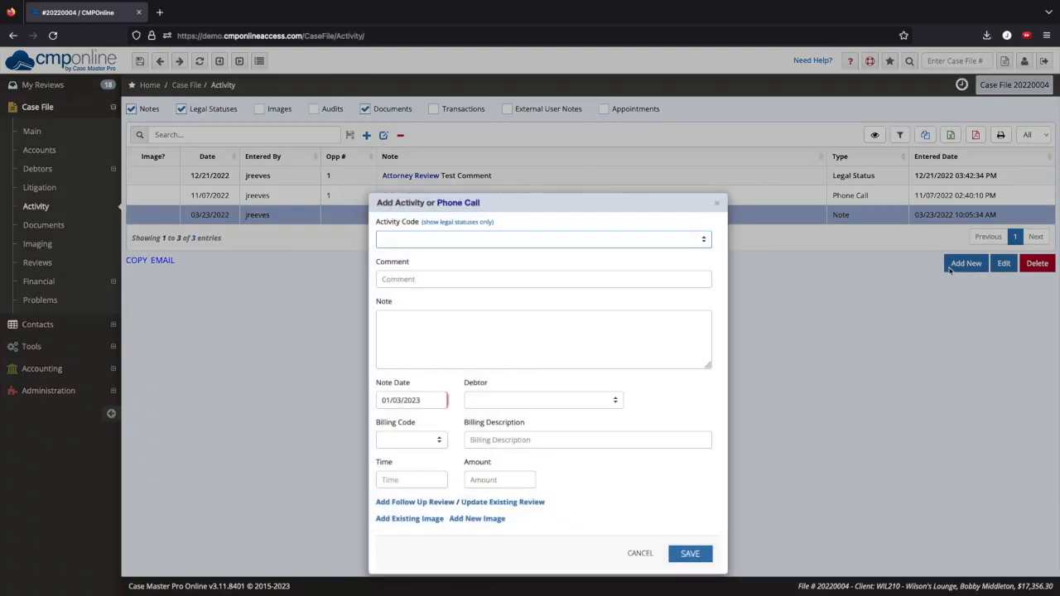
click(717, 203)
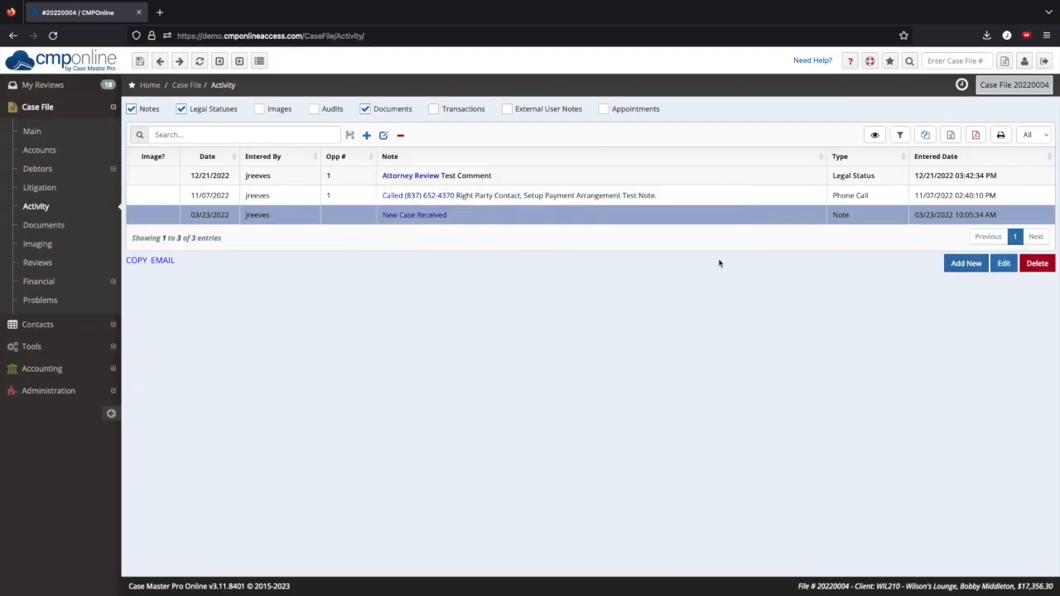
Generate the Demand Letter from the Demand Letters documents with Auto-Verify turned off, and close the generated documents after viewing.
click(92, 235)
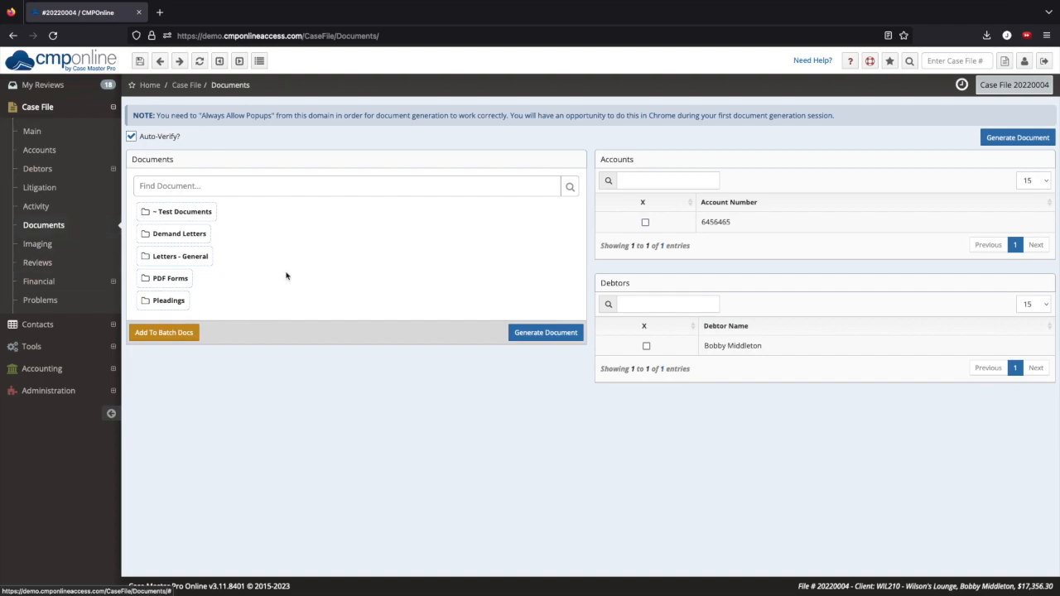
click(180, 234)
click(203, 296)
click(203, 296)
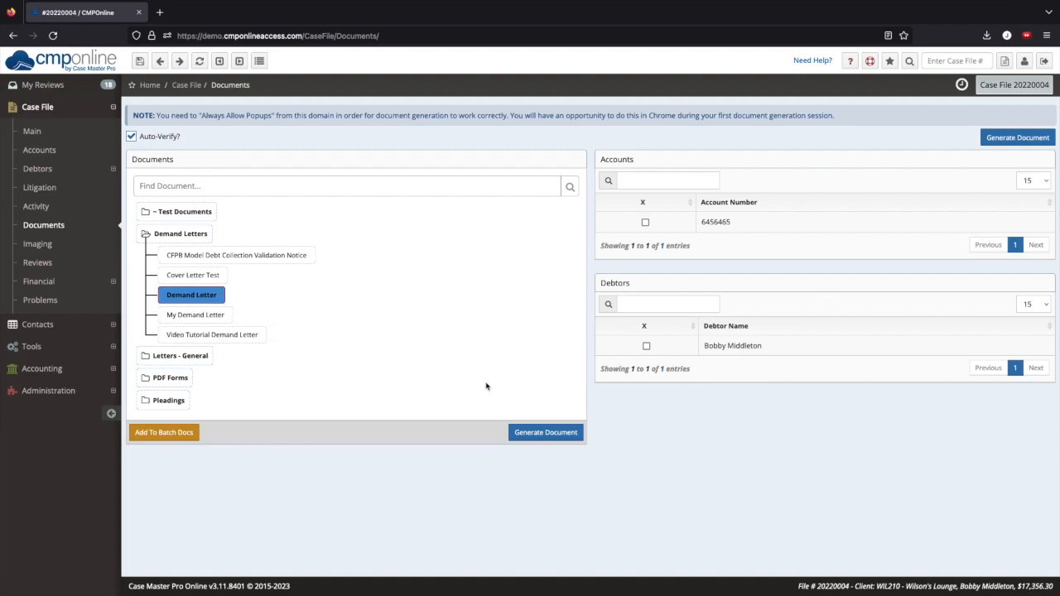
click(131, 137)
click(562, 433)
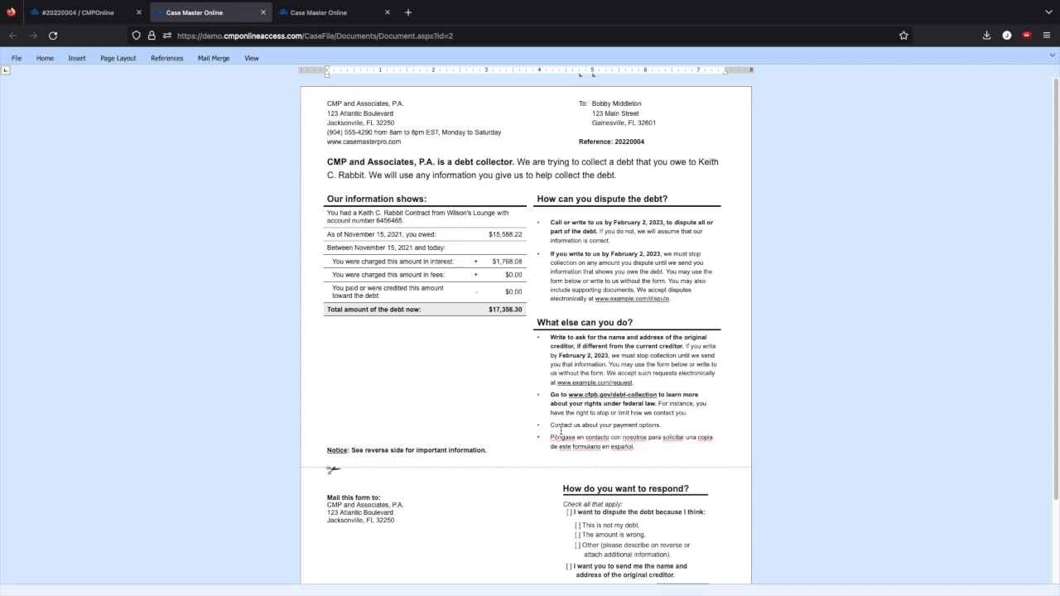
click(262, 13)
click(261, 13)
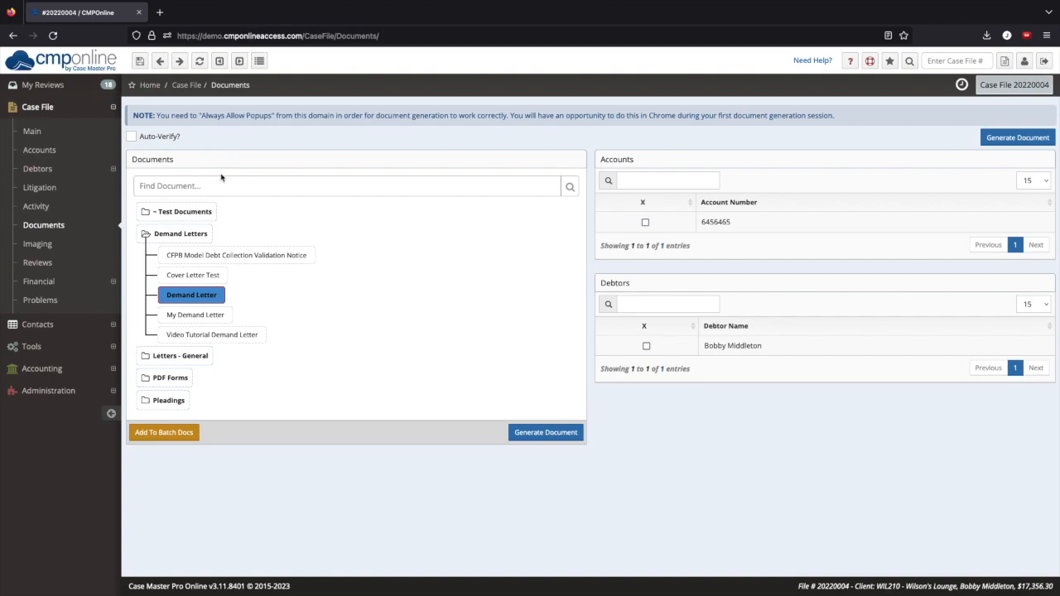
Upload ExcelPlacements.xlsx to the case file's imaging section with the image description Agreement.
click(106, 251)
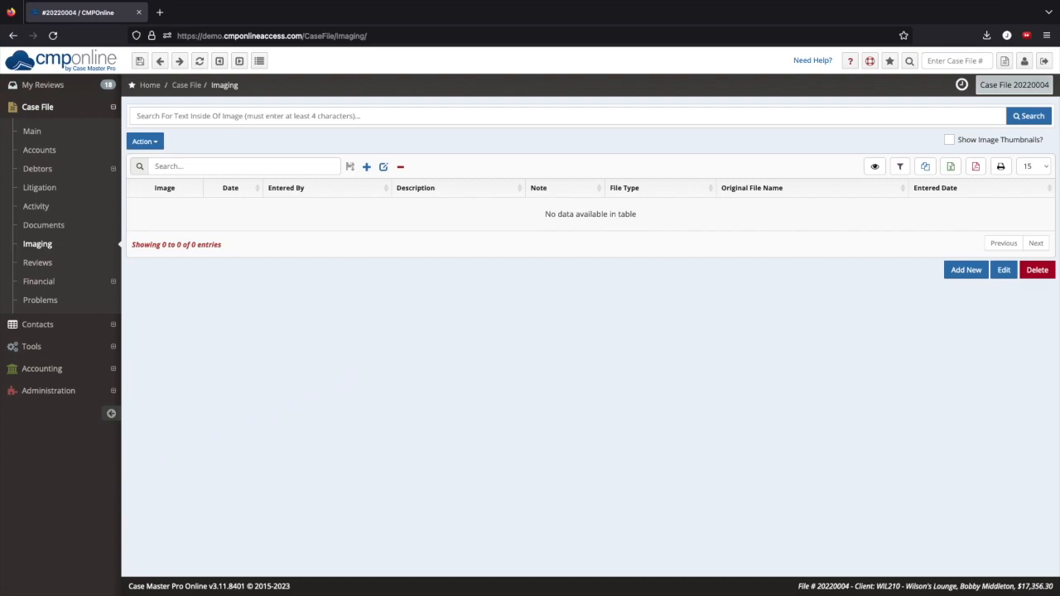
click(966, 271)
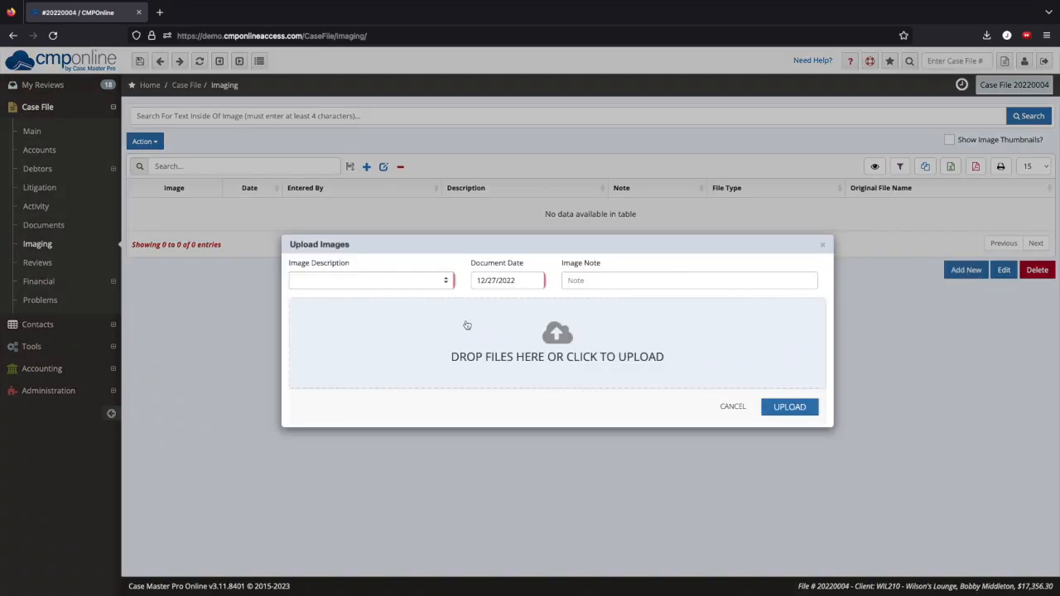
click(399, 281)
click(363, 349)
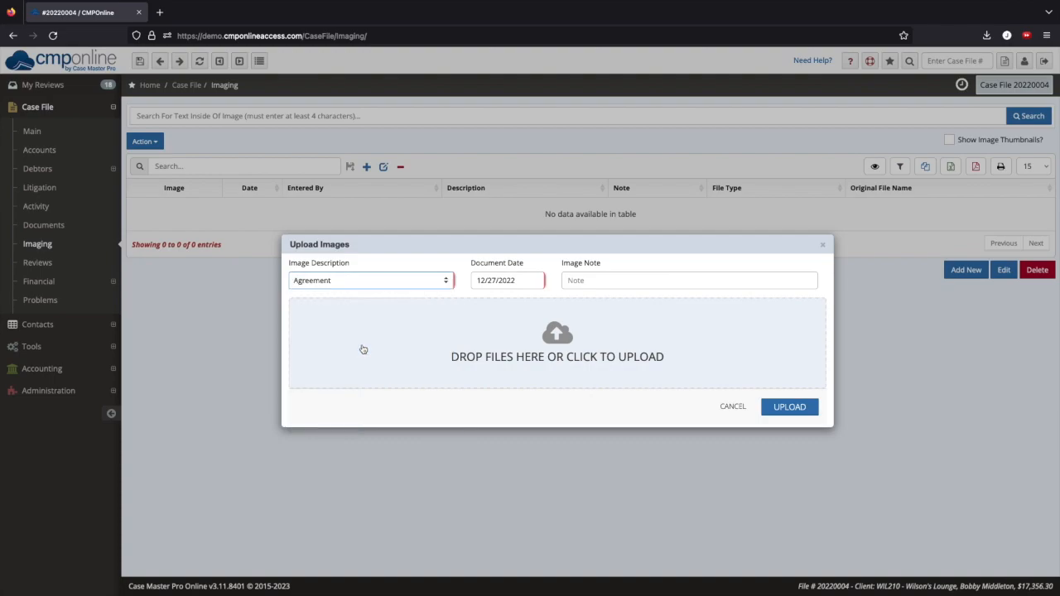
click(584, 353)
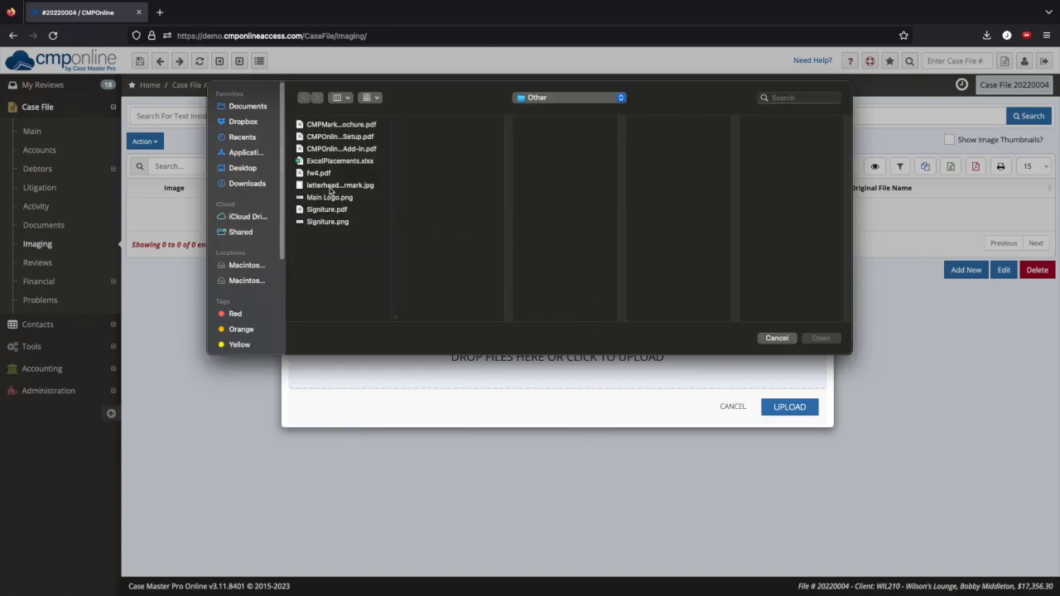
click(329, 161)
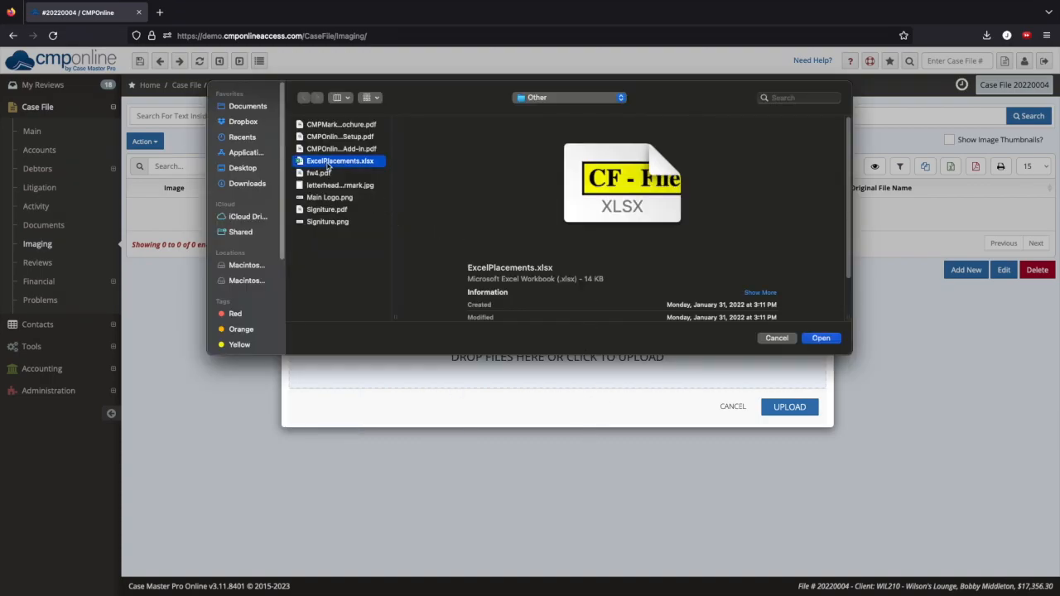
click(821, 338)
click(791, 420)
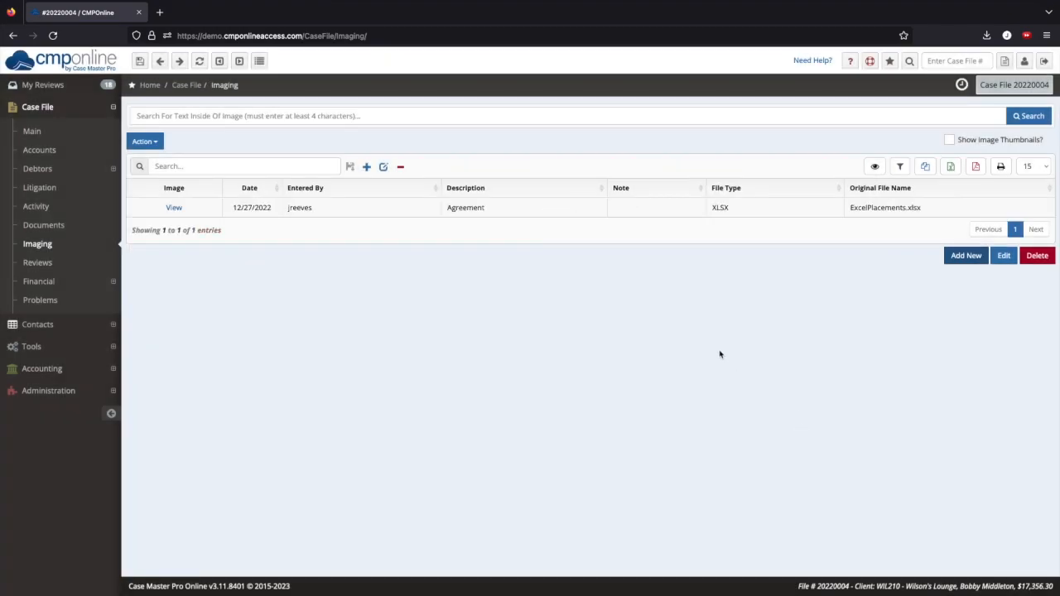
Open the case file's reviews and view the details of the "Bill for costs now." review without changing it.
click(63, 263)
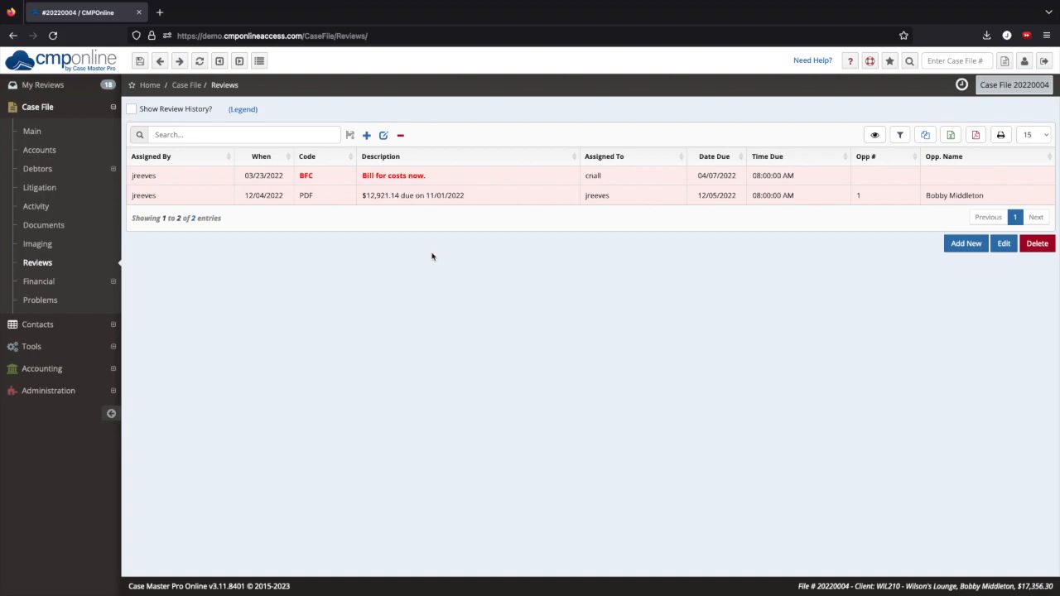
click(537, 176)
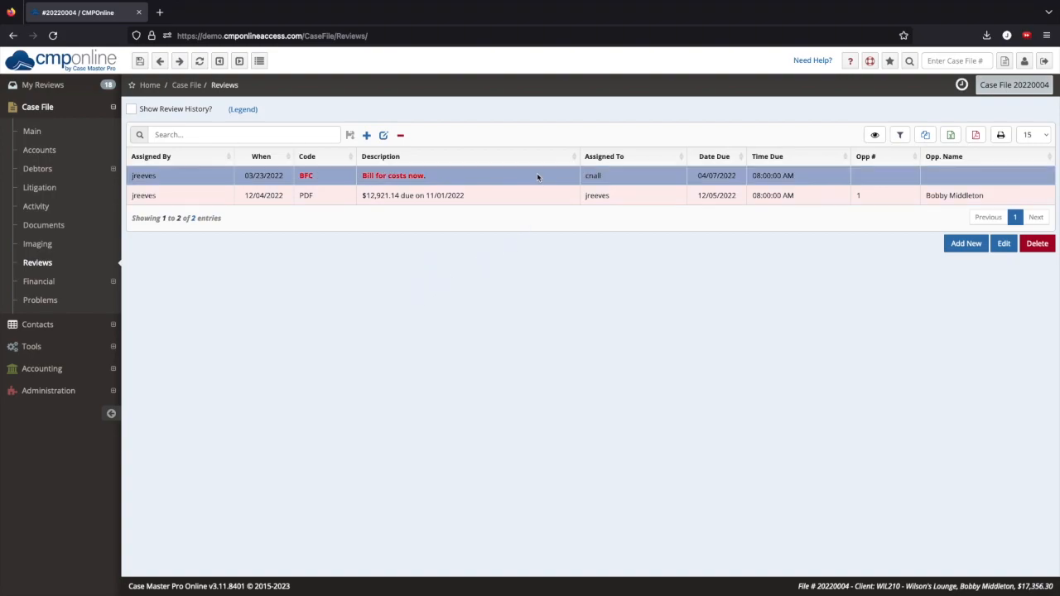
double_click(537, 177)
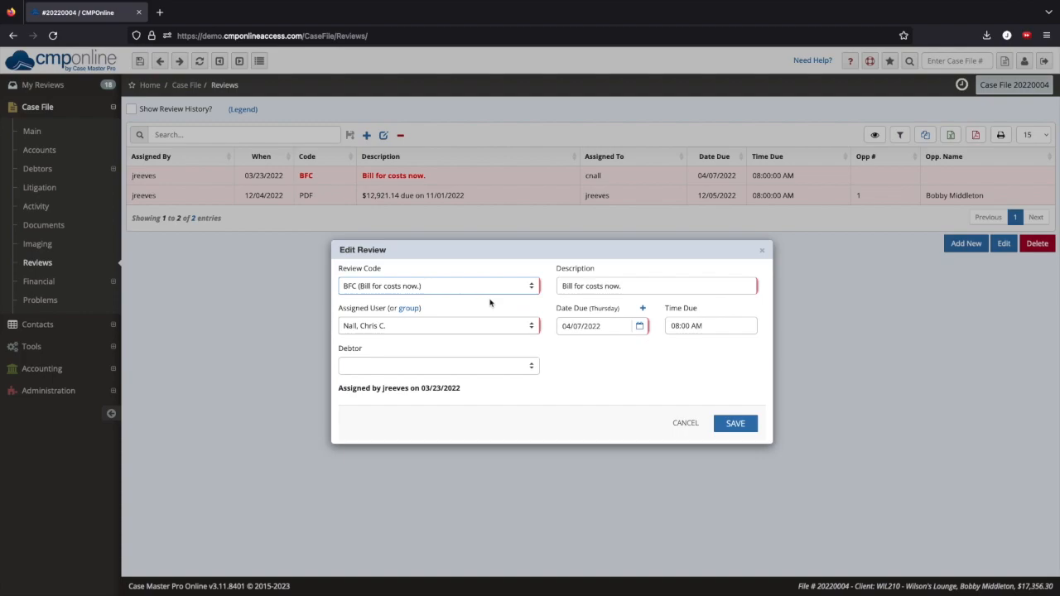
click(685, 423)
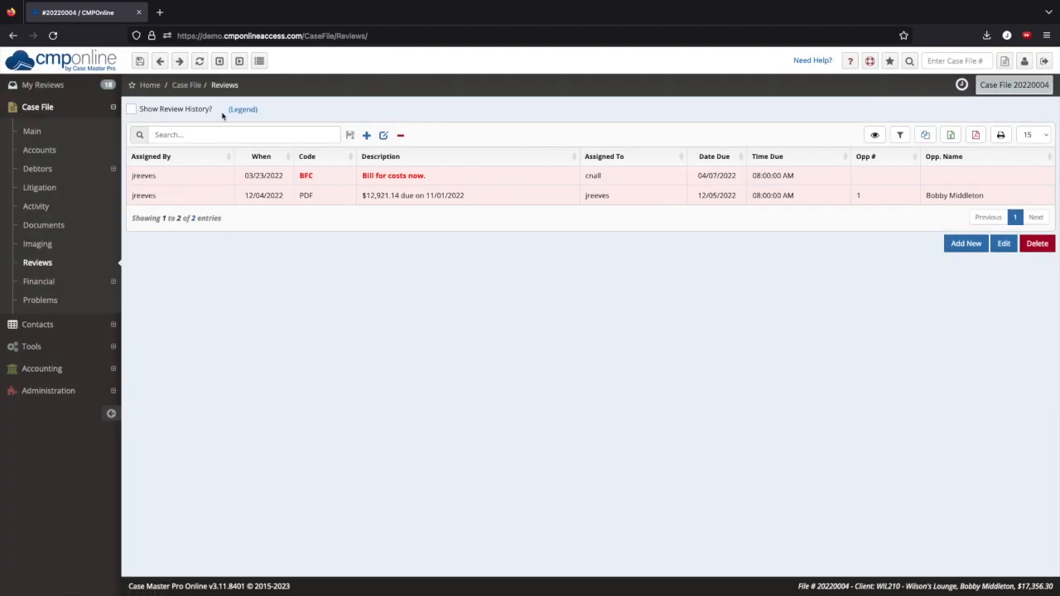
Check the review color legend and the review history, and return to the list of current reviews.
click(243, 112)
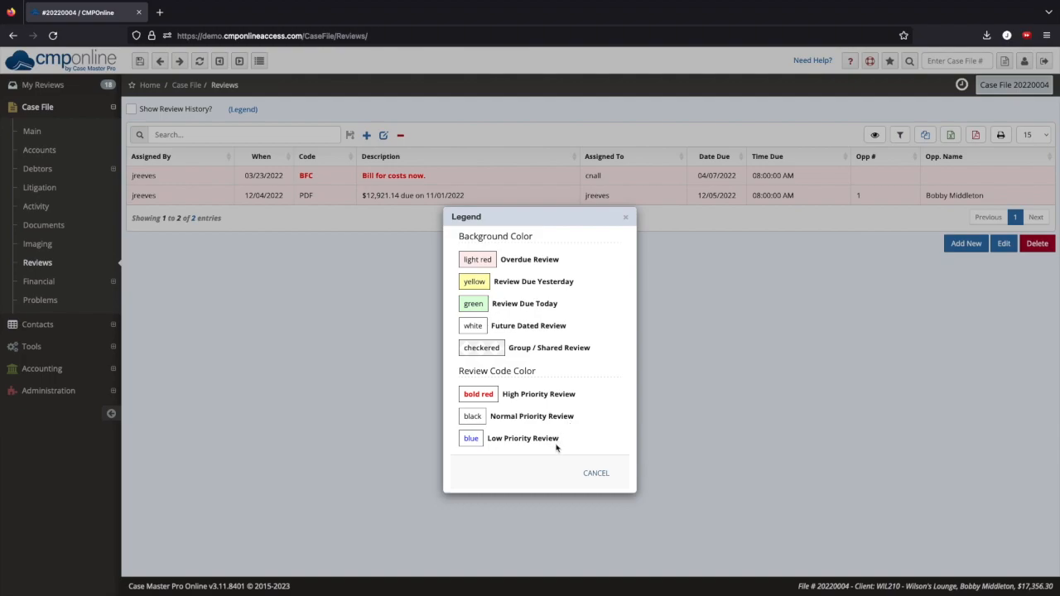
click(594, 474)
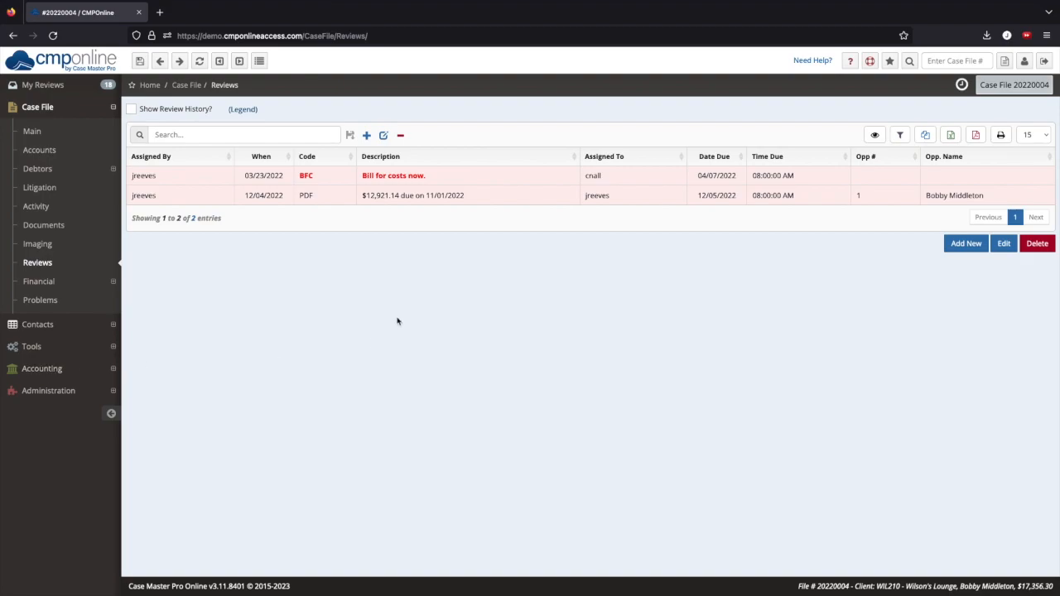
click(131, 109)
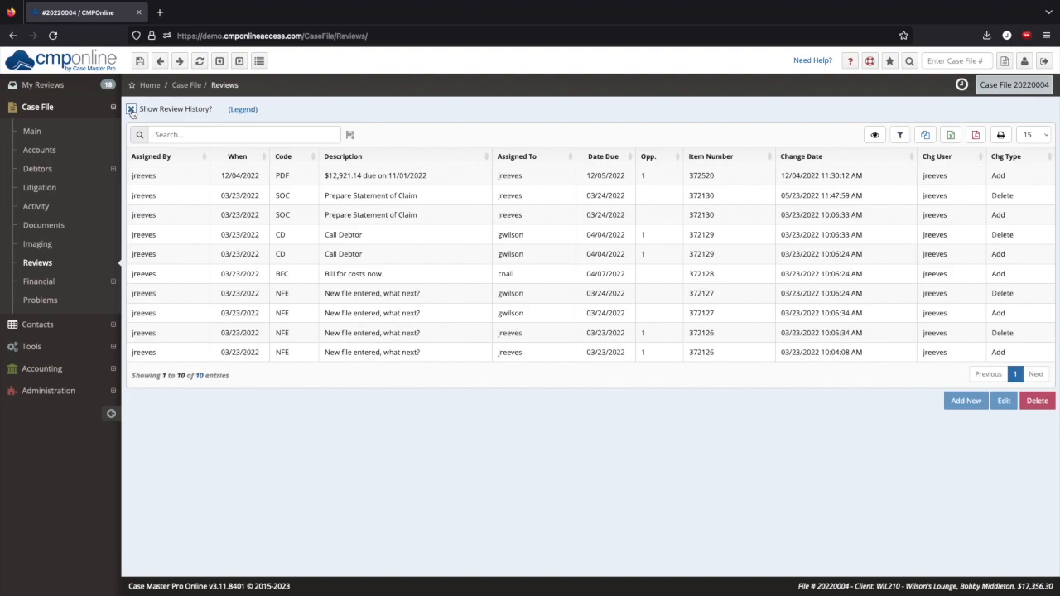
click(131, 109)
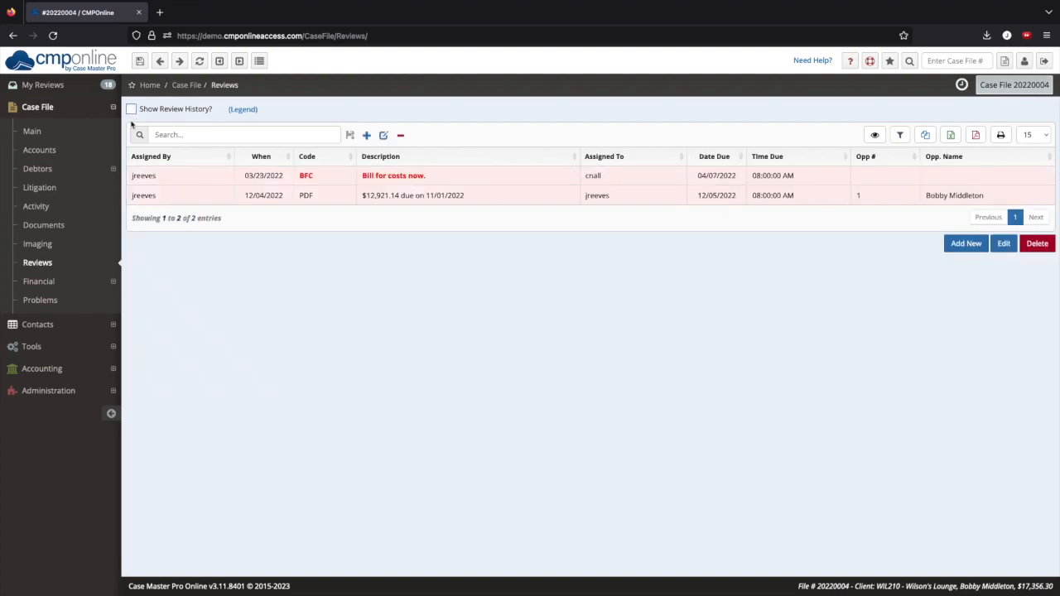
Review the case file's financial balance in the Overview, Summary and Detail views.
click(99, 289)
click(69, 307)
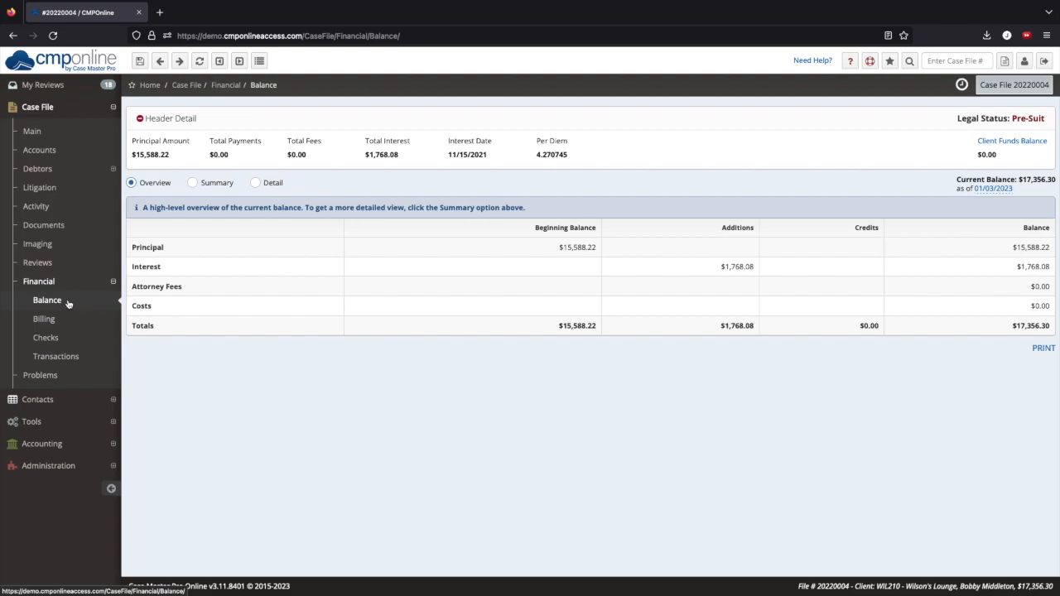
click(192, 183)
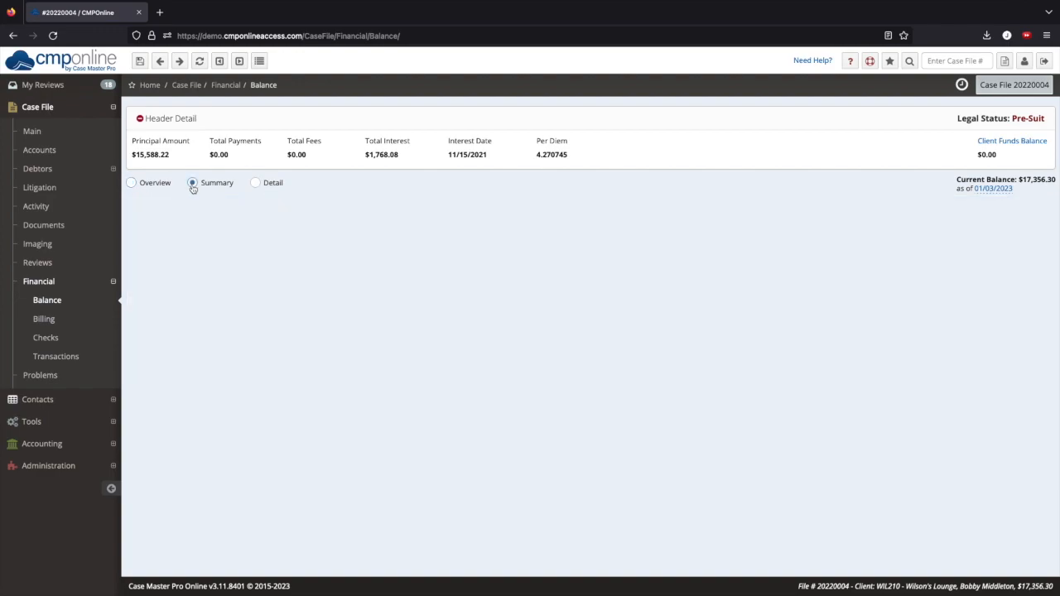
click(255, 183)
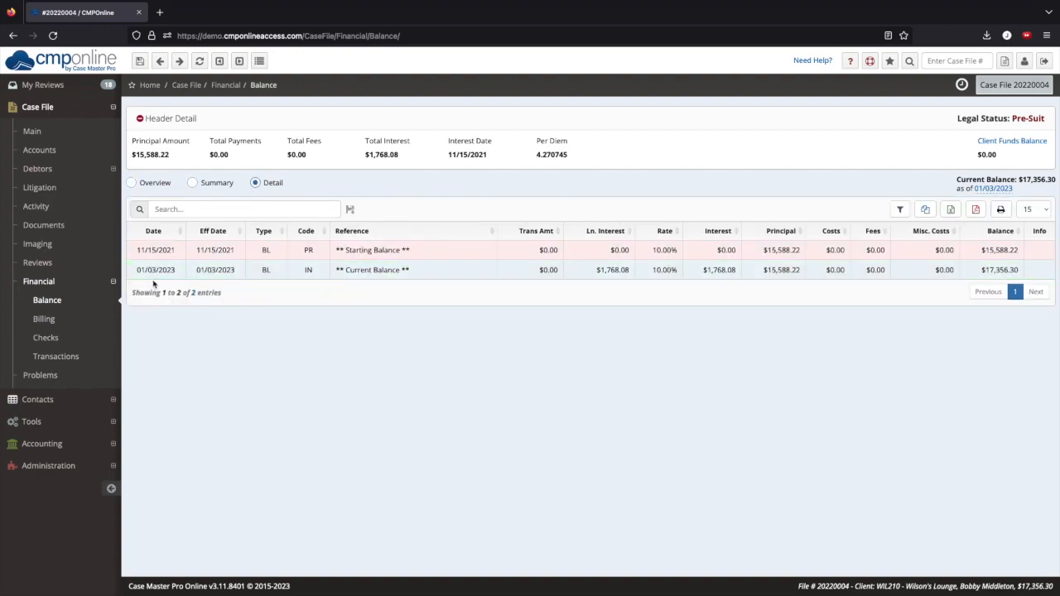
Review the case file's unbilled billing entries, checks and financial transactions.
click(80, 319)
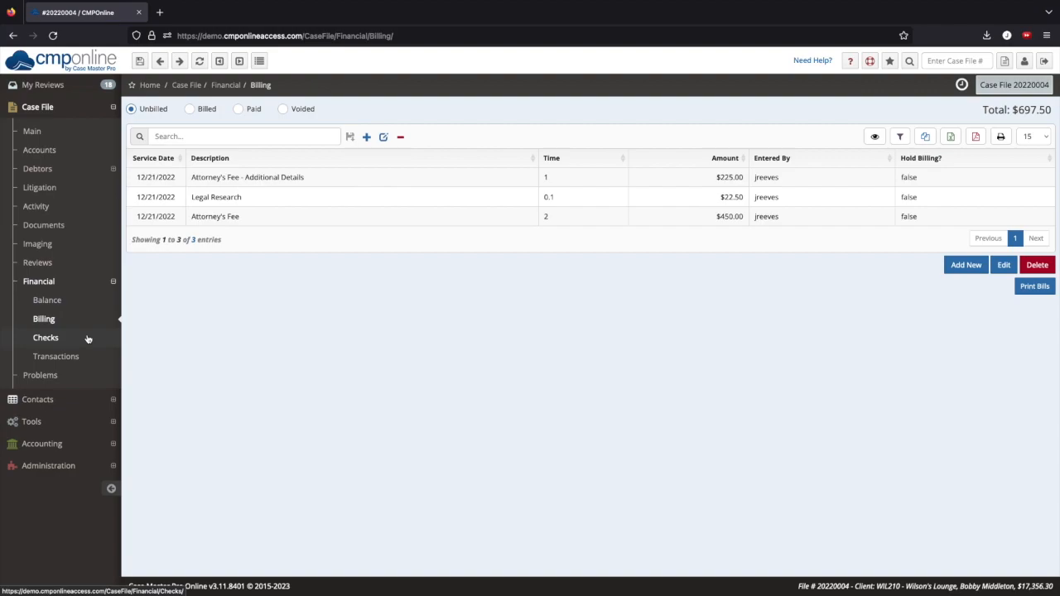
click(88, 339)
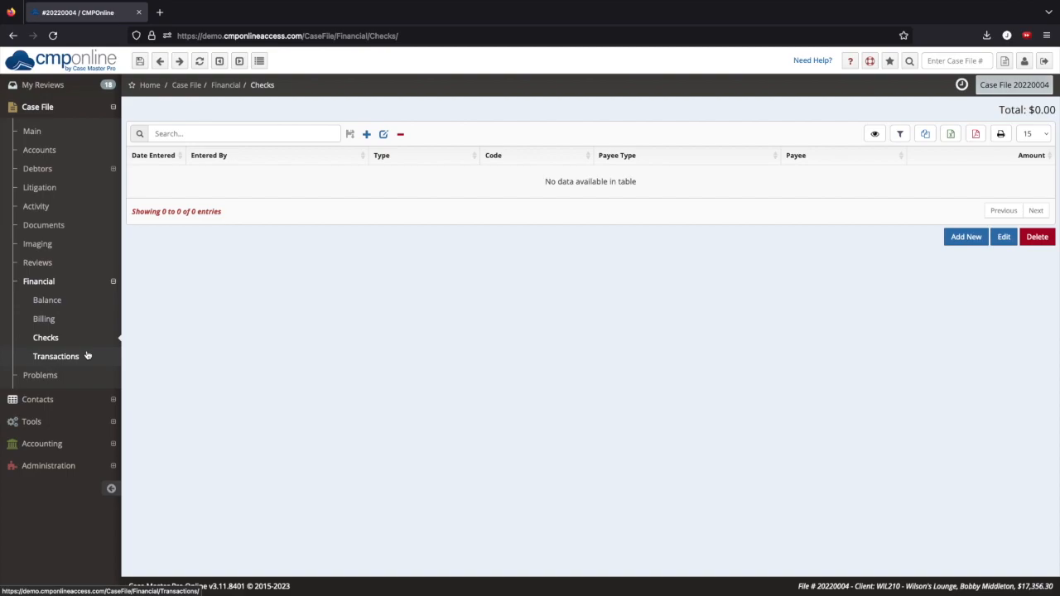
click(86, 356)
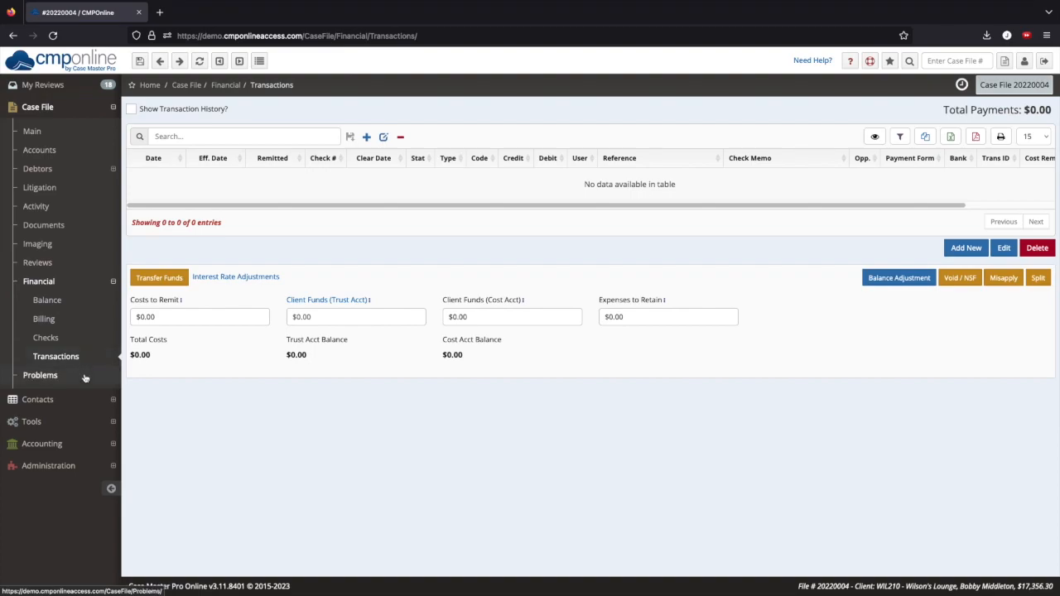
Run the check for conflicts and problems on the case file.
click(54, 378)
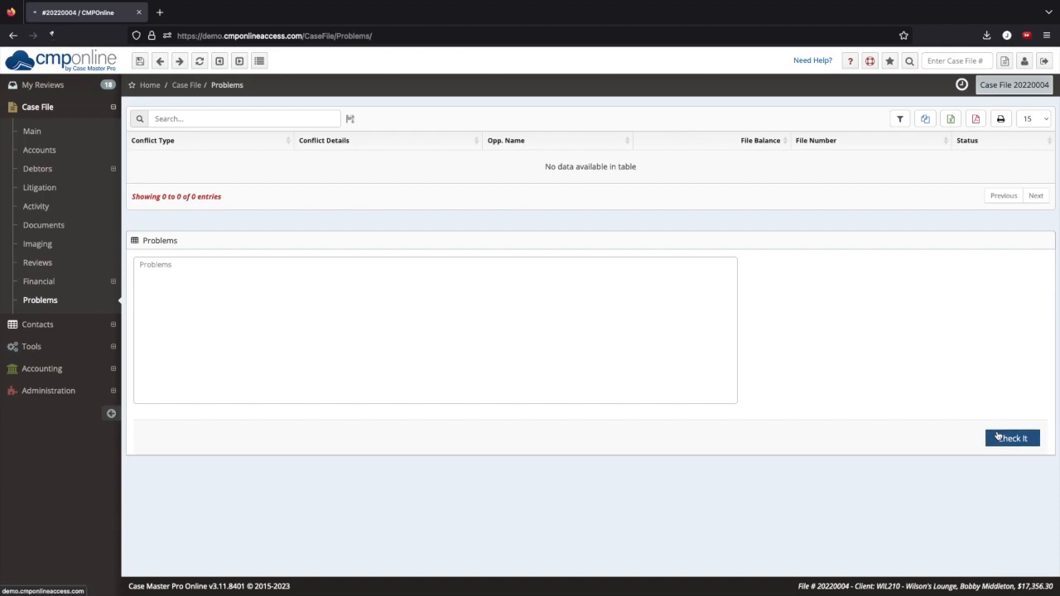
click(998, 436)
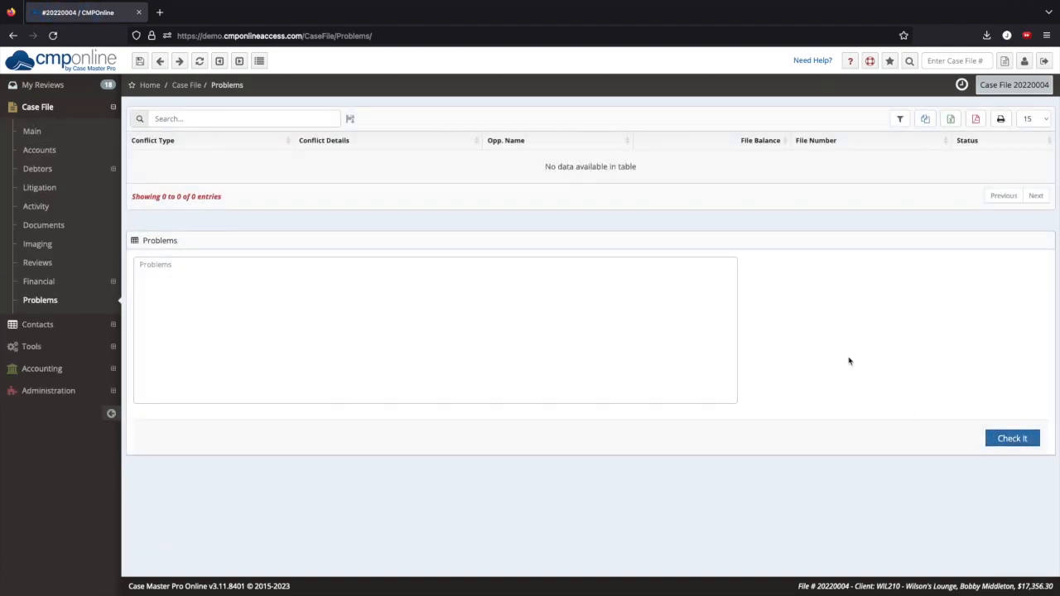